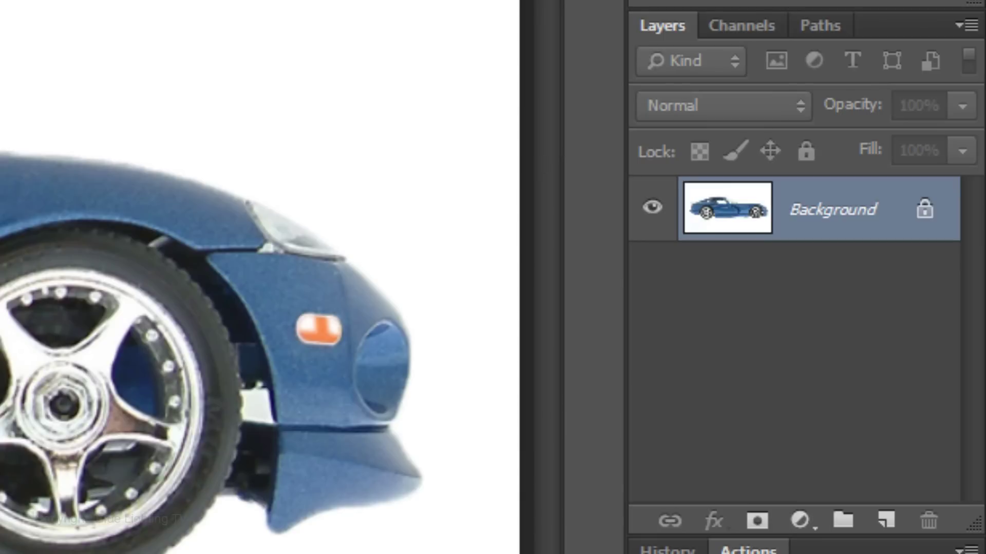
# Duplicate the car layer twice and name the copies Pencil and Color.
pyautogui.hotkey('ctrl', 'j')
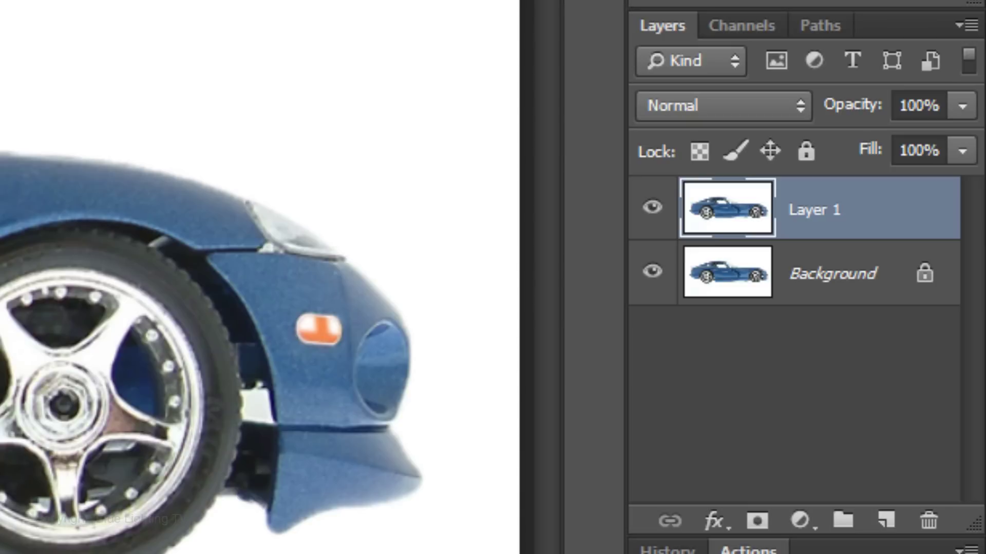
pyautogui.hotkey('ctrl', 'j')
pyautogui.doubleClick(820, 211)
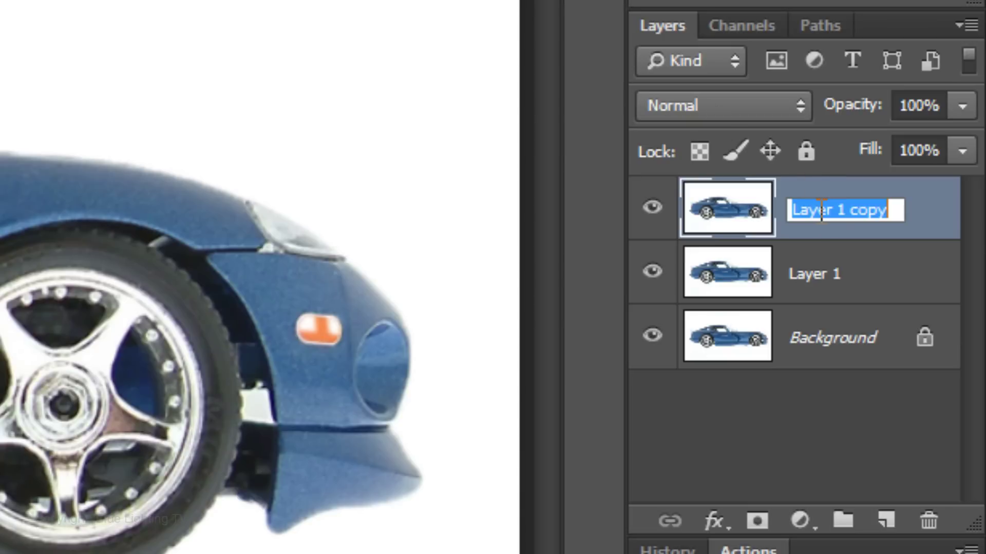
pyautogui.write('Pencil')
pyautogui.press('Return')
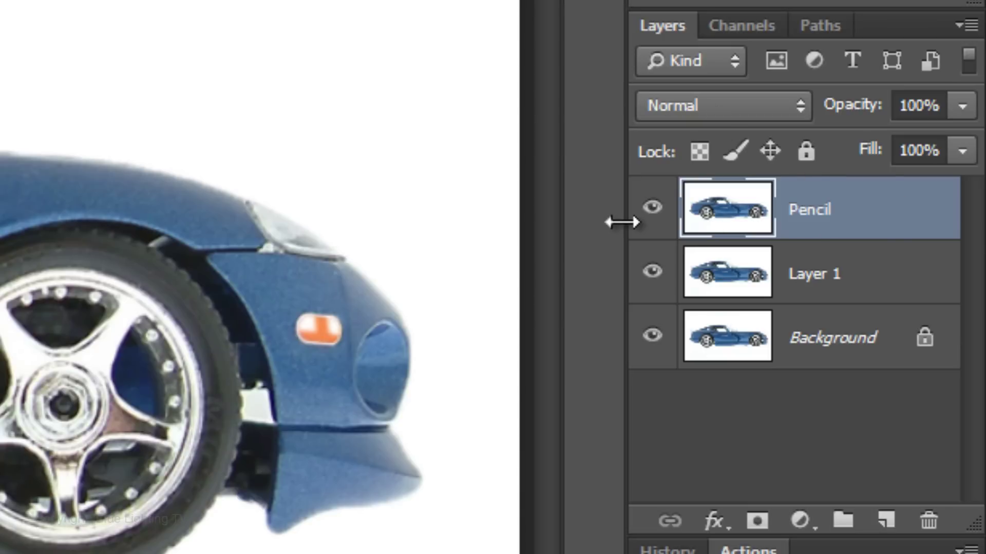
pyautogui.doubleClick(803, 273)
pyautogui.write('Color')
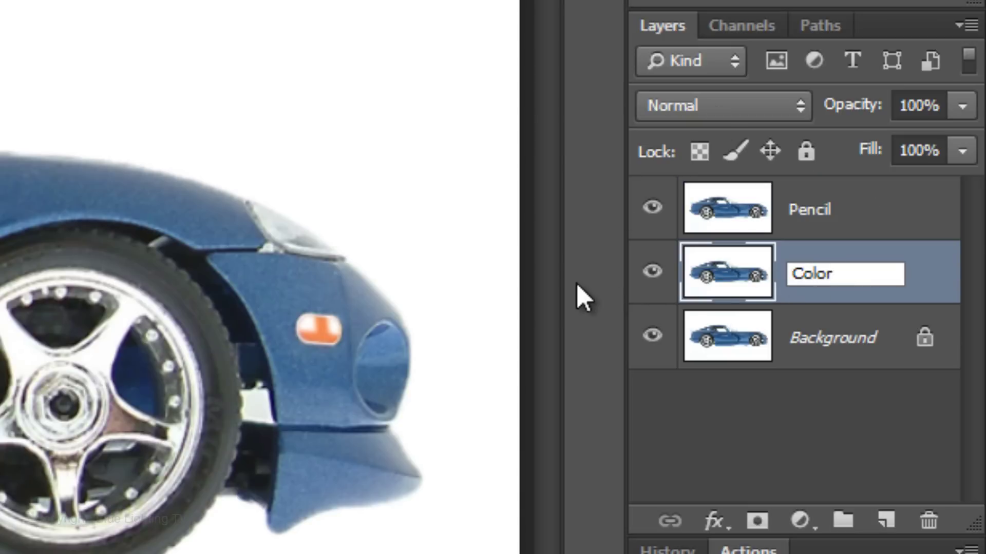
pyautogui.press('Return')
# Hide Pencil and Color, select Background, and set foreground brightness to 90%.
pyautogui.click(652, 273)
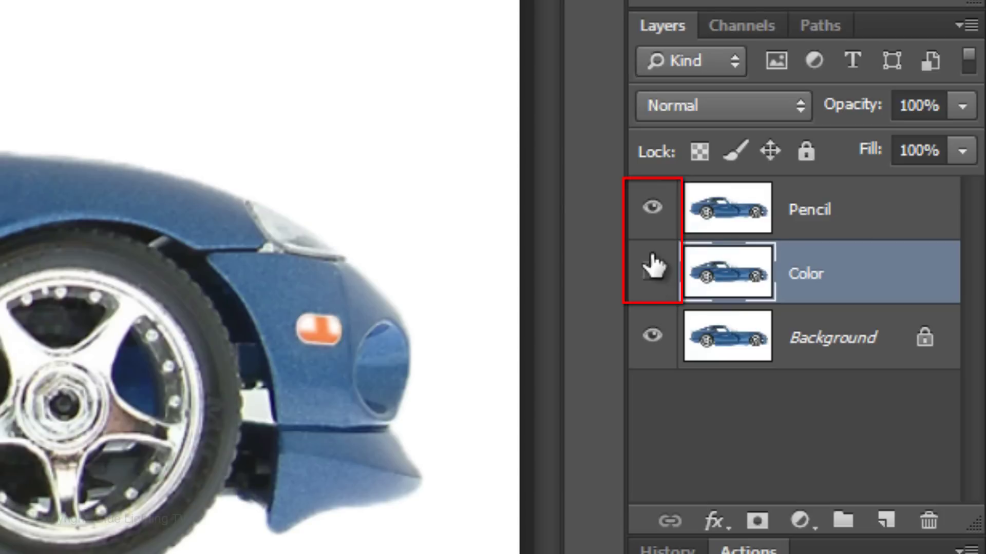
pyautogui.click(652, 209)
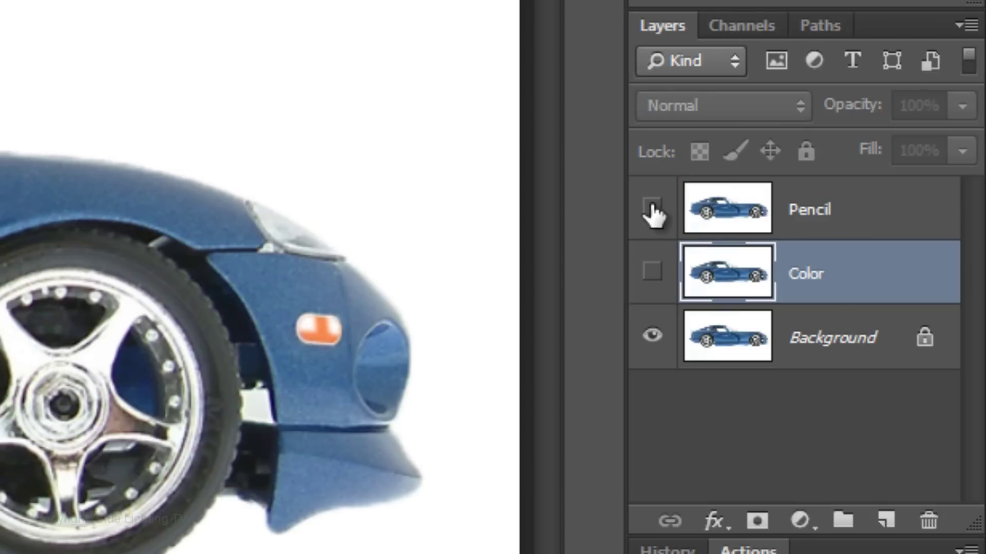
pyautogui.click(726, 334)
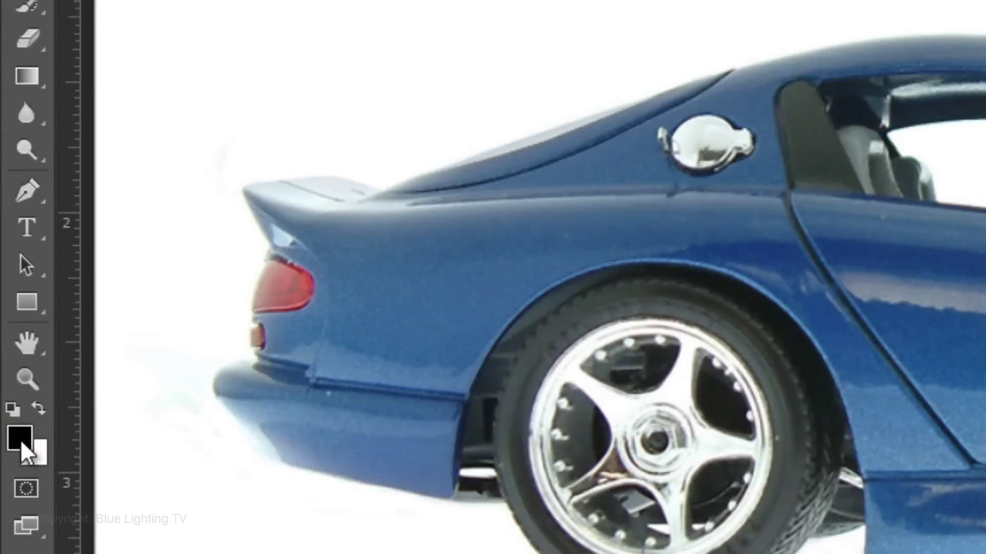
pyautogui.click(23, 446)
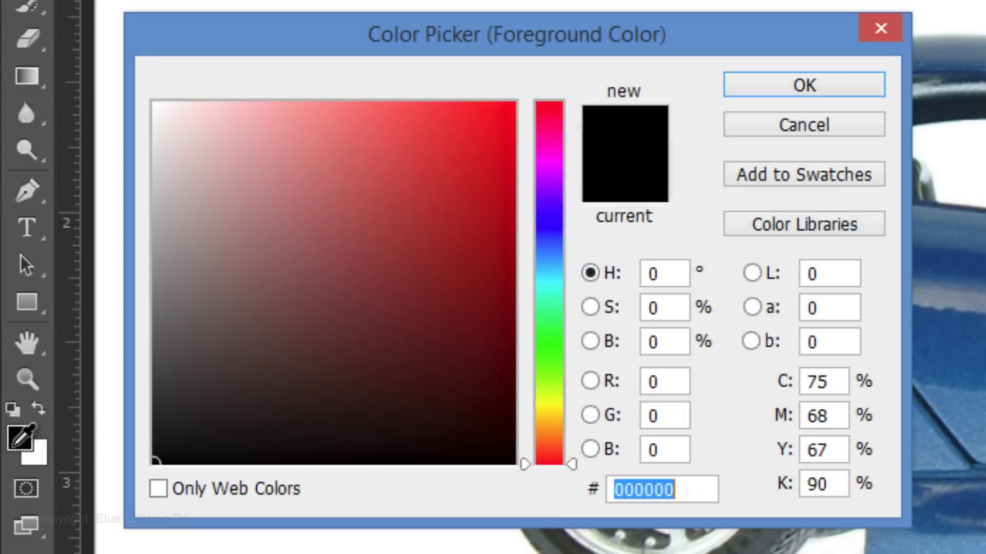
pyautogui.doubleClick(675, 342)
pyautogui.write('90')
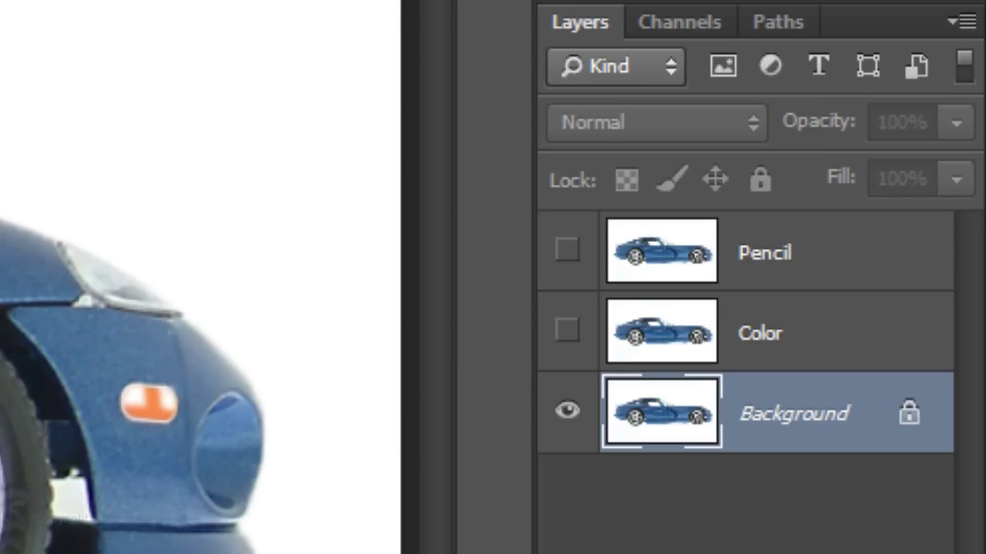
# Fill Background with light grey and apply Texturizer Sandstone at 100% scaling, relief 3.
pyautogui.hotkey('alt', 'Delete')
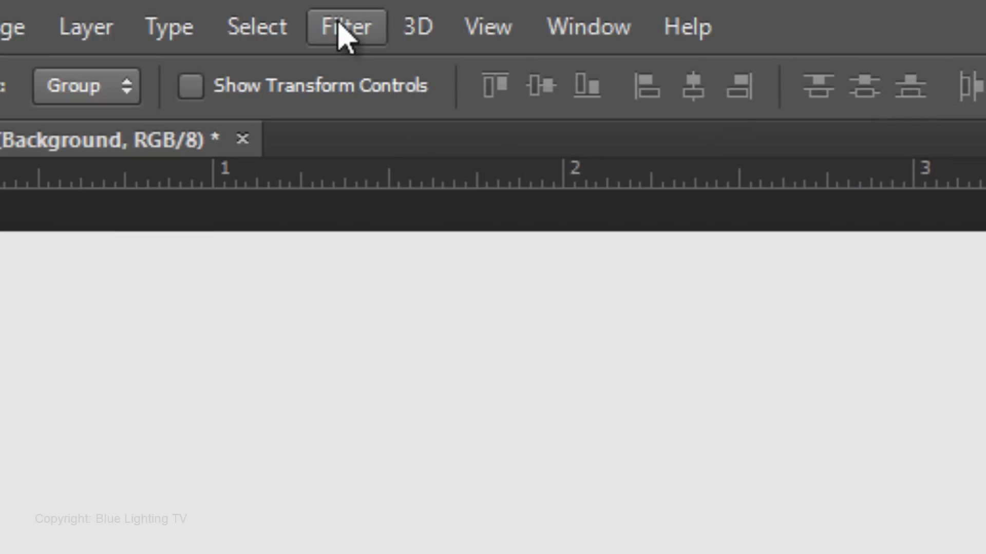
pyautogui.click(341, 26)
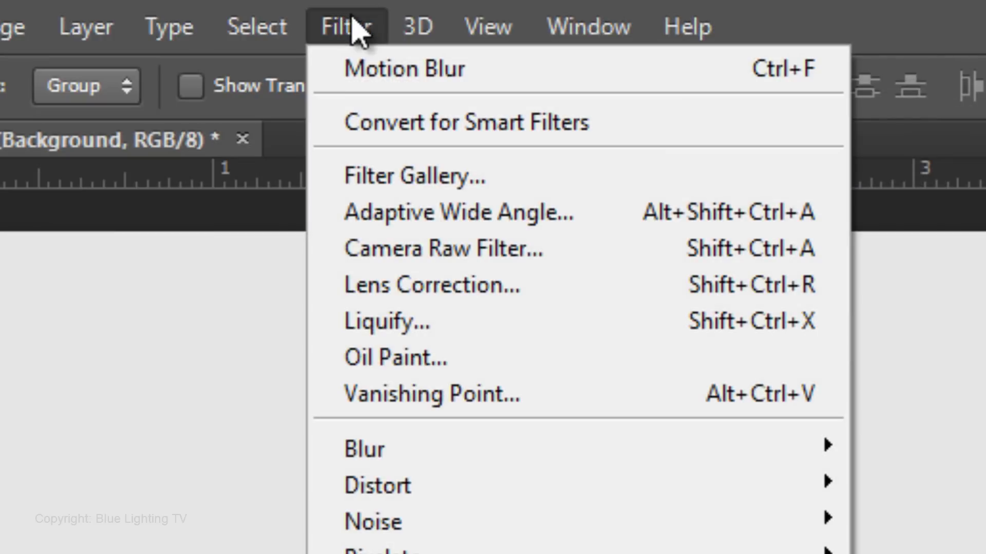
pyautogui.click(411, 180)
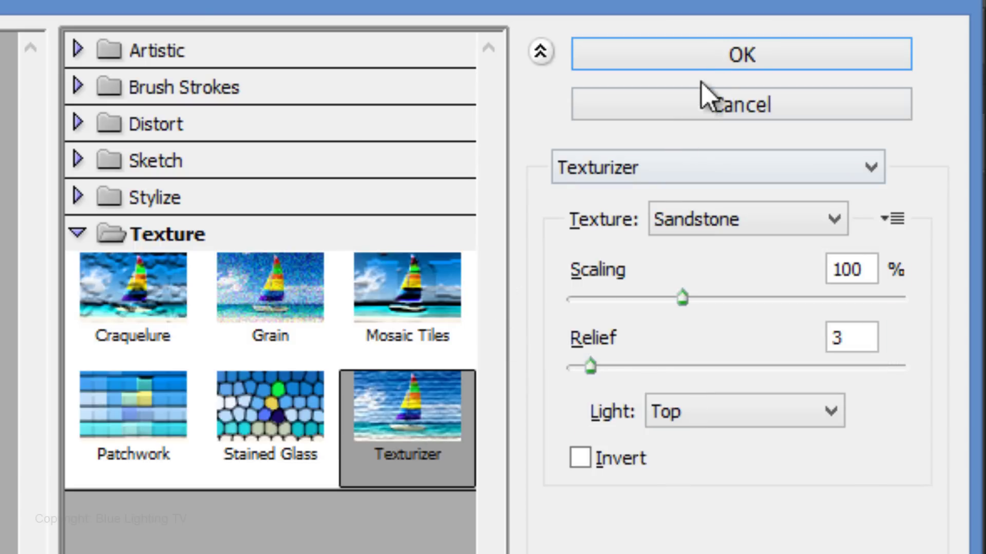
pyautogui.click(719, 53)
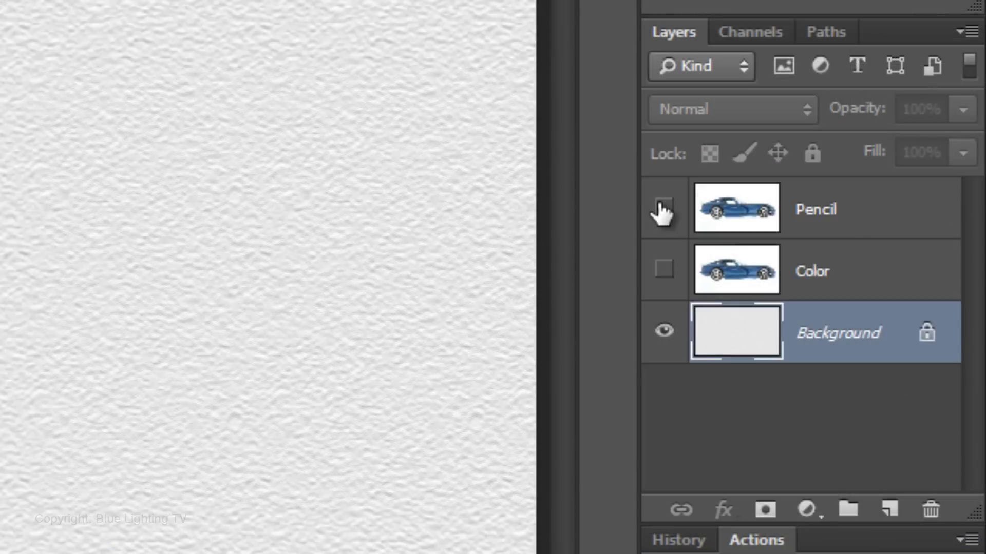
# Show and select the Pencil layer and desaturate it to greyscale.
pyautogui.click(663, 210)
pyautogui.click(734, 209)
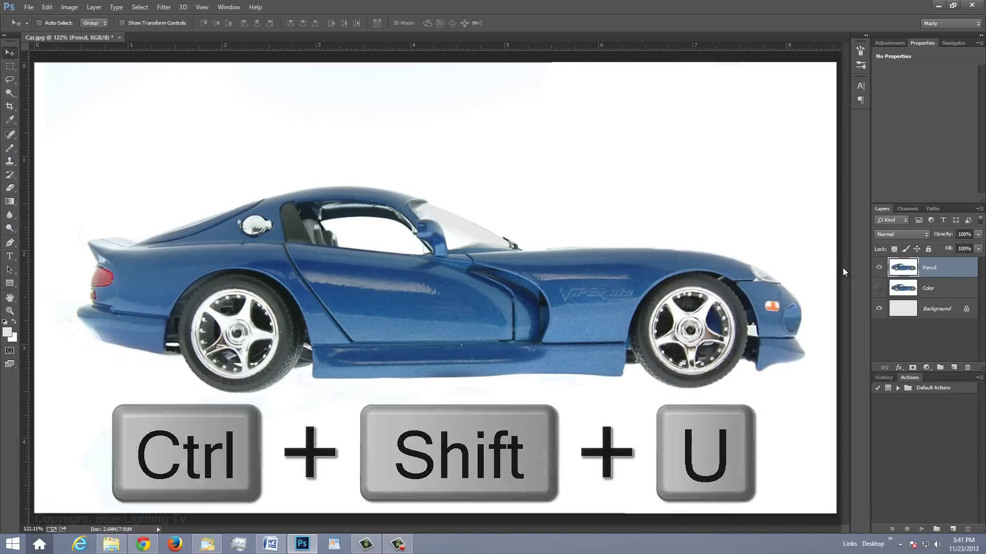
pyautogui.hotkey('ctrl', 'shift', 'u')
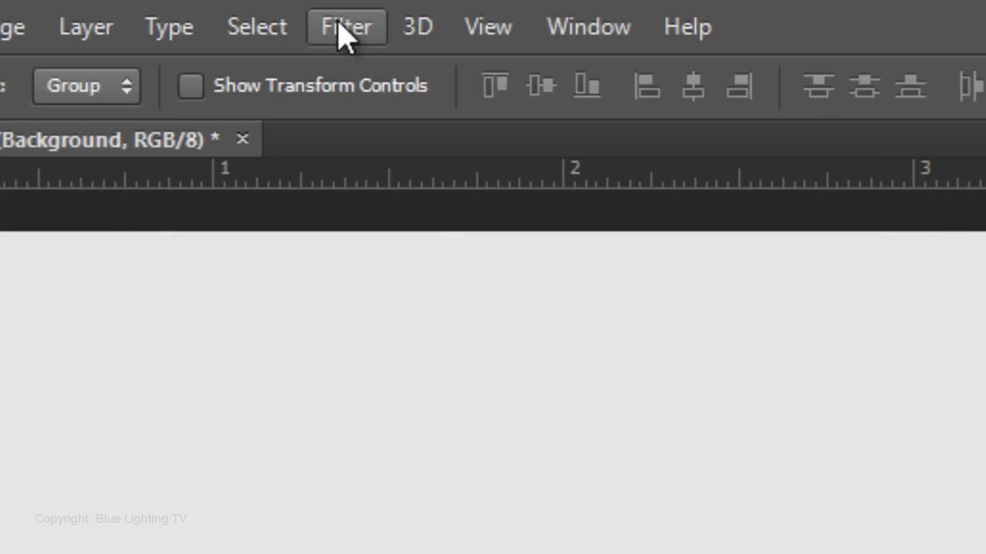
# Apply Glowing Edges with width 1, brightness 6, smoothness 7 to the Pencil layer.
pyautogui.click(164, 5)
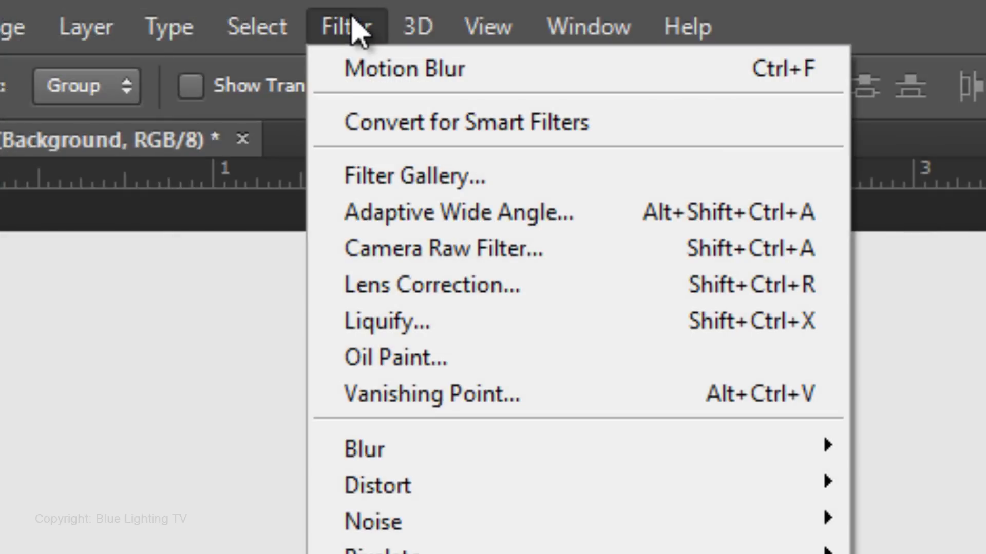
pyautogui.click(411, 182)
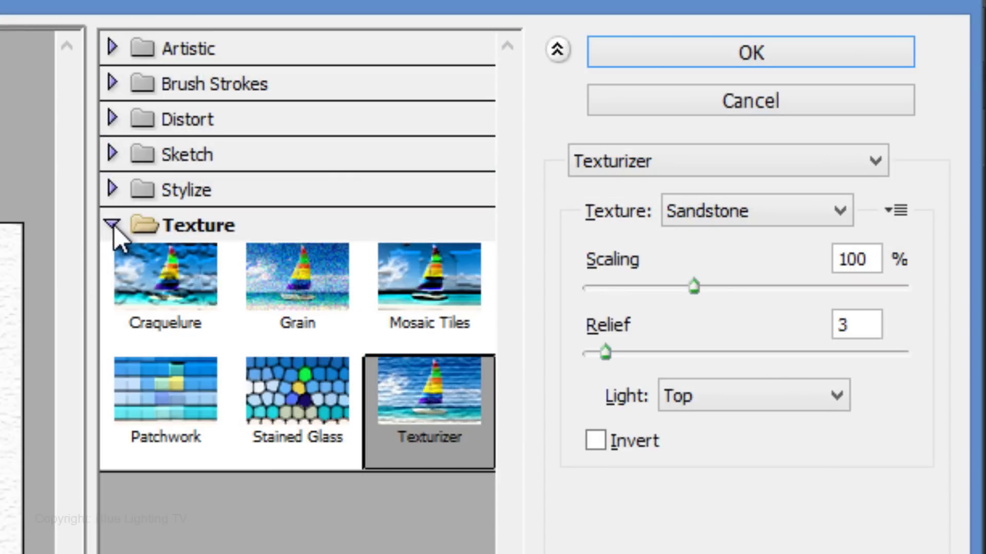
pyautogui.click(111, 224)
pyautogui.click(112, 190)
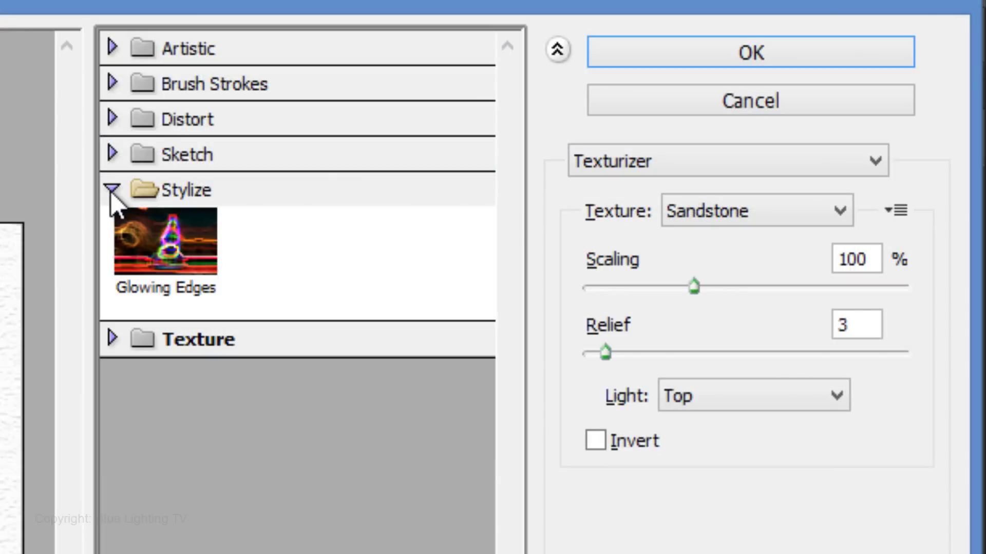
pyautogui.click(151, 239)
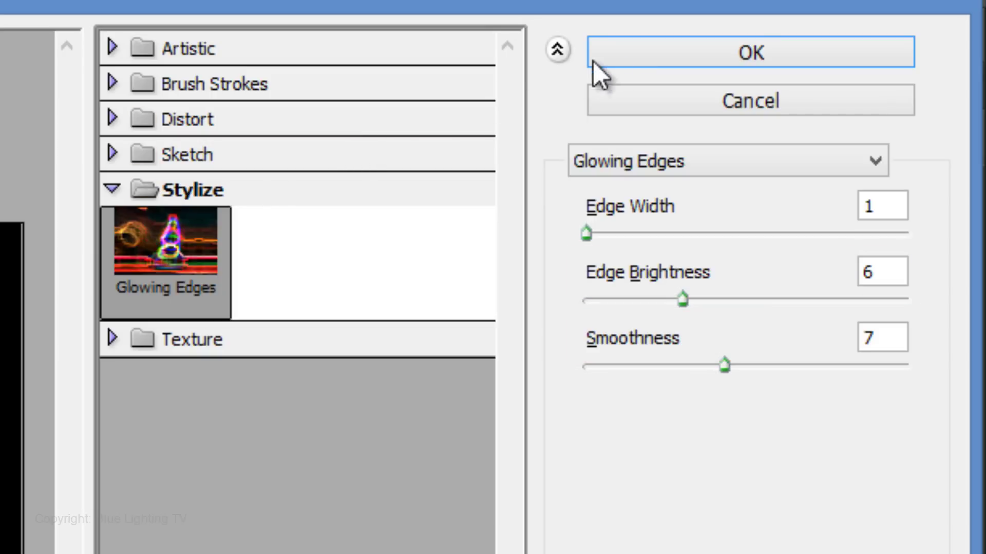
pyautogui.click(647, 52)
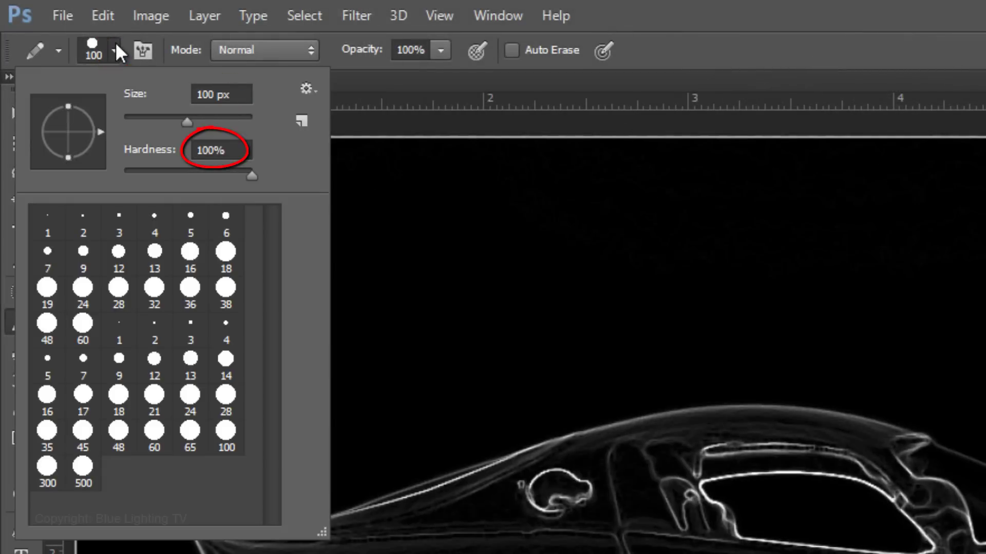
# Set a 100 px hard brush and invert Pencil into dark lines on white.
pyautogui.click(116, 45)
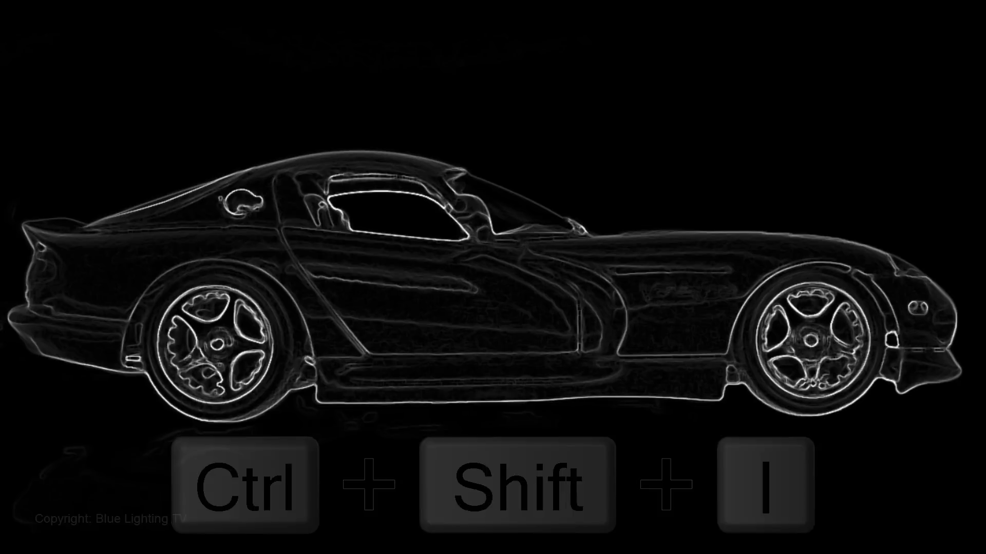
pyautogui.hotkey('ctrl', 'shift', 'i')
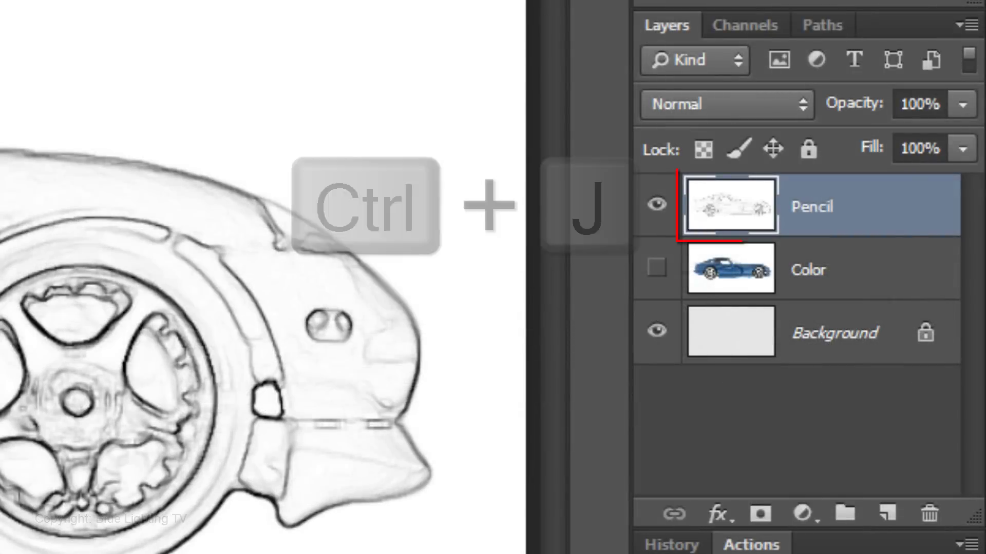
# Duplicate Pencil as a layer named Lines and apply a Threshold adjustment.
pyautogui.hotkey('ctrl', 'j')
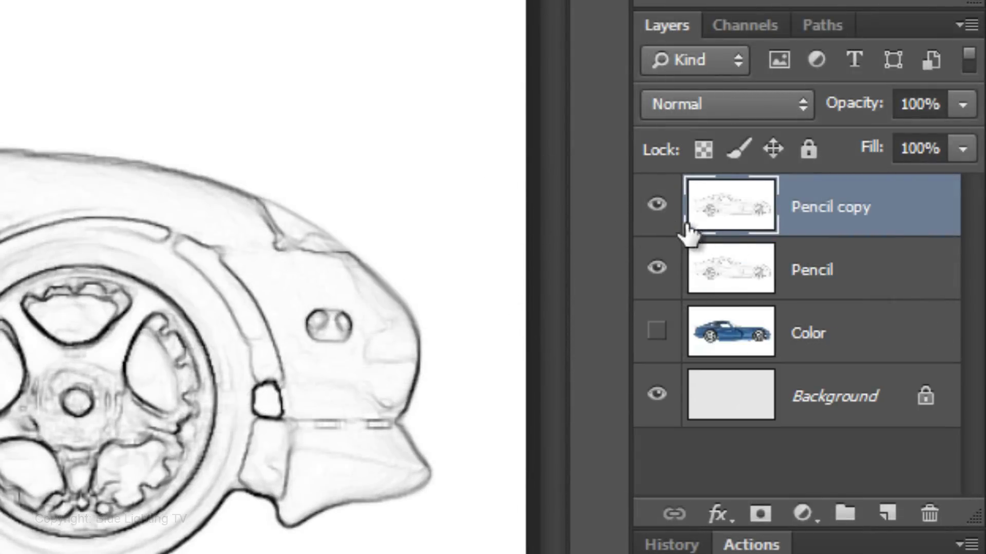
pyautogui.doubleClick(800, 208)
pyautogui.write('Lines')
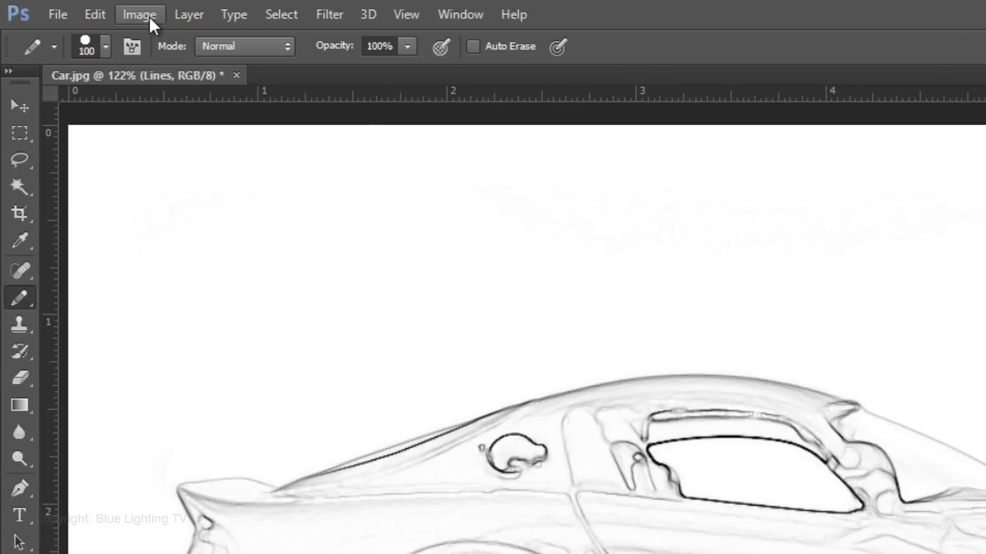
pyautogui.click(148, 16)
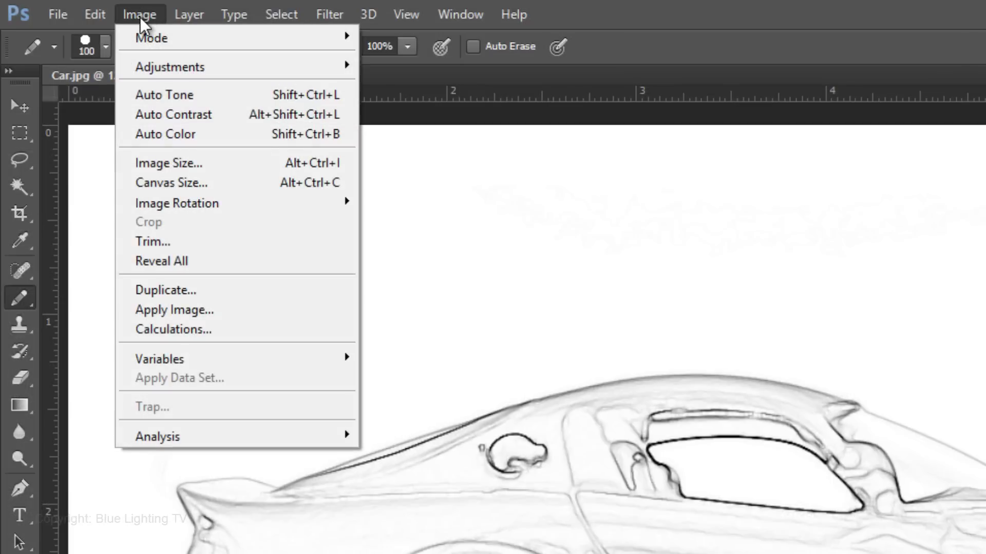
pyautogui.moveTo(170, 67)
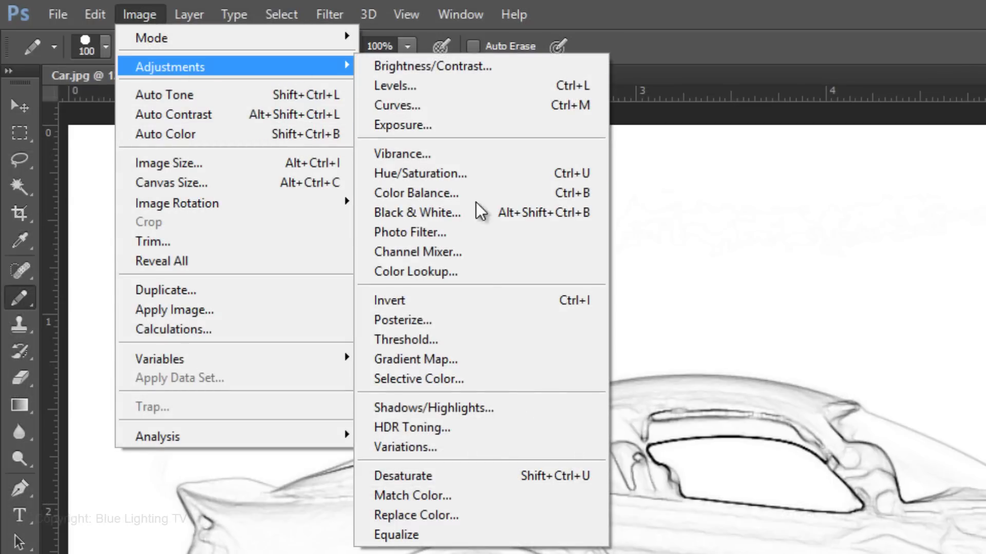
pyautogui.click(465, 341)
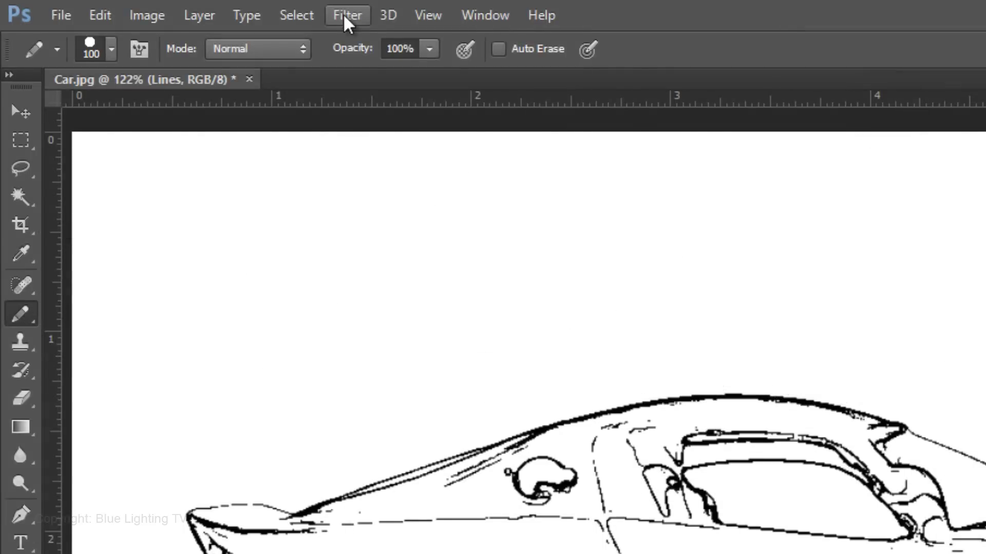
# Apply a 0°, 938-pixel Motion Blur to the Lines layer.
pyautogui.click(345, 15)
pyautogui.moveTo(396, 258)
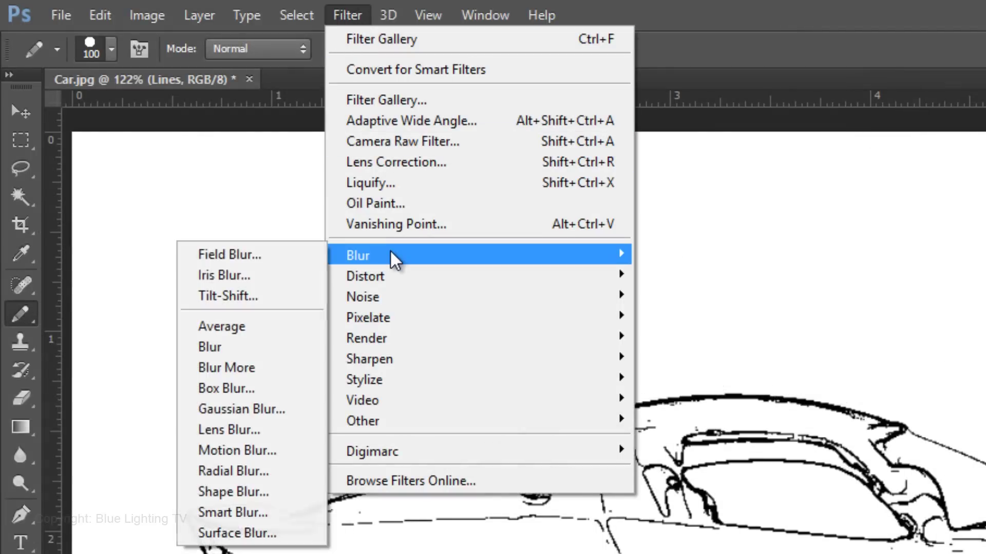
pyautogui.click(264, 451)
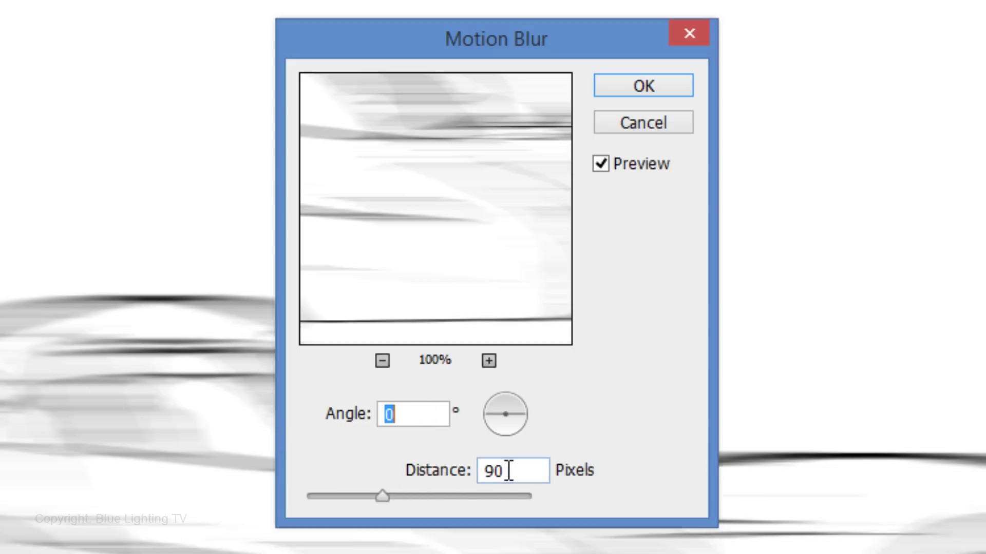
pyautogui.doubleClick(478, 467)
pyautogui.write('938')
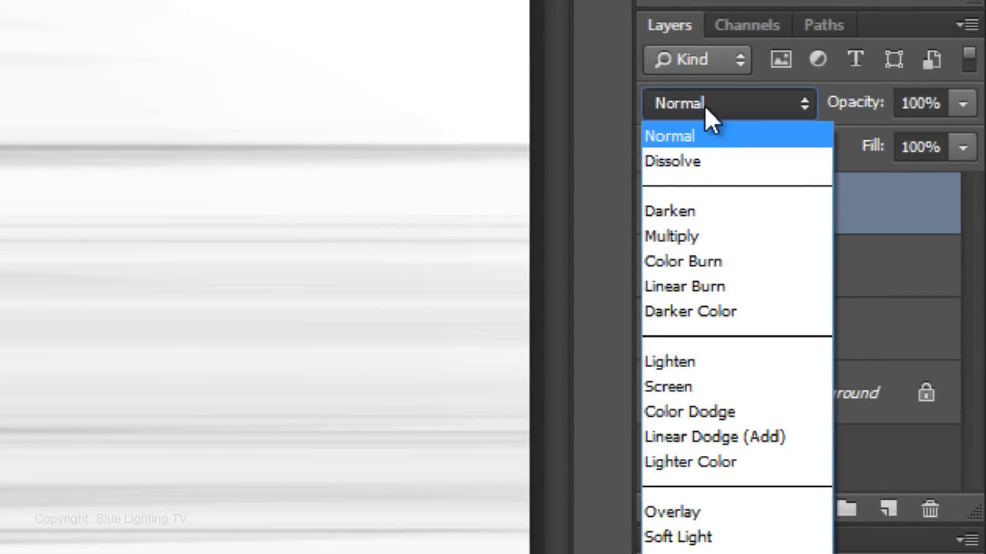
# Set both the Lines and Pencil layers to Darken blend mode.
pyautogui.click(688, 213)
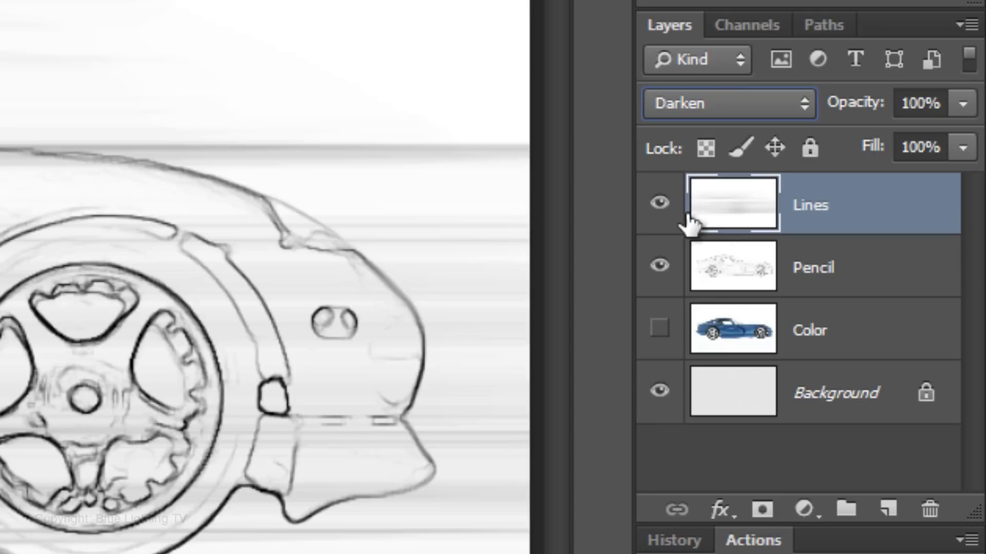
pyautogui.click(735, 259)
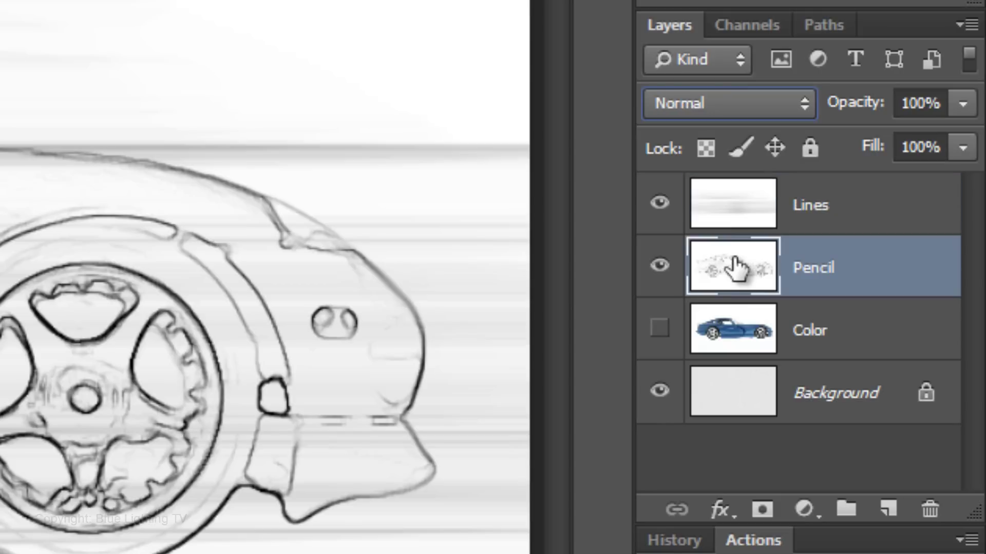
pyautogui.click(707, 105)
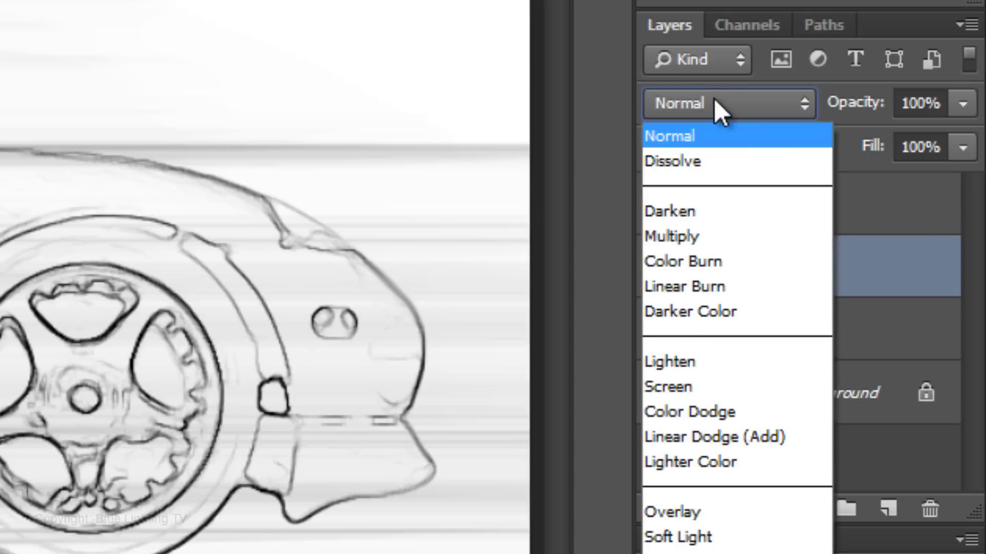
pyautogui.click(703, 213)
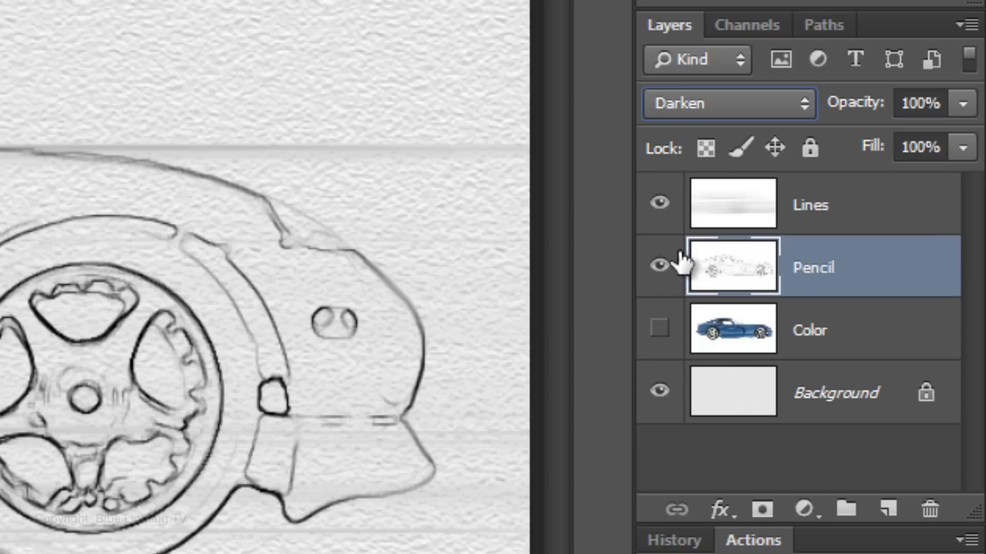
# Show the Color layer and set its blend mode to Linear Light.
pyautogui.click(660, 329)
pyautogui.click(725, 330)
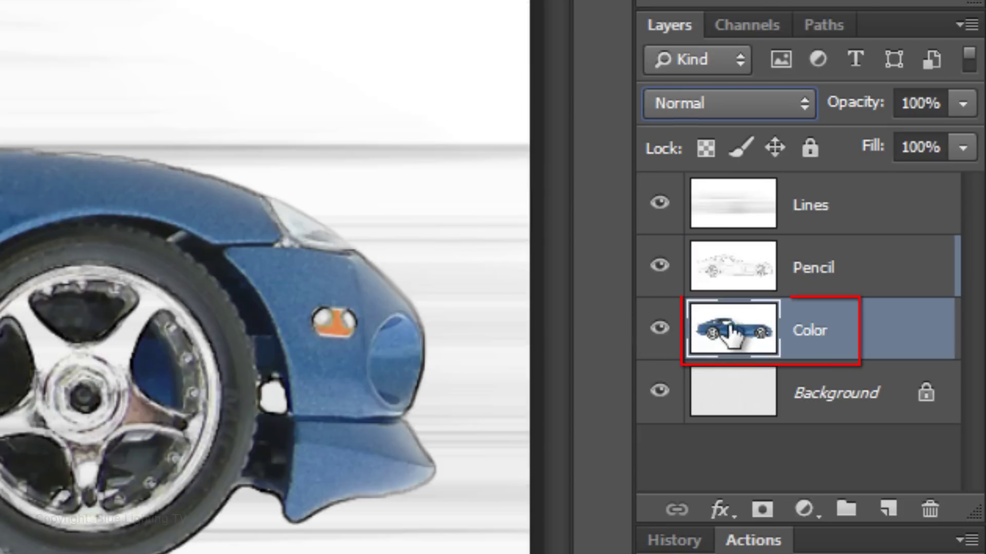
pyautogui.click(727, 102)
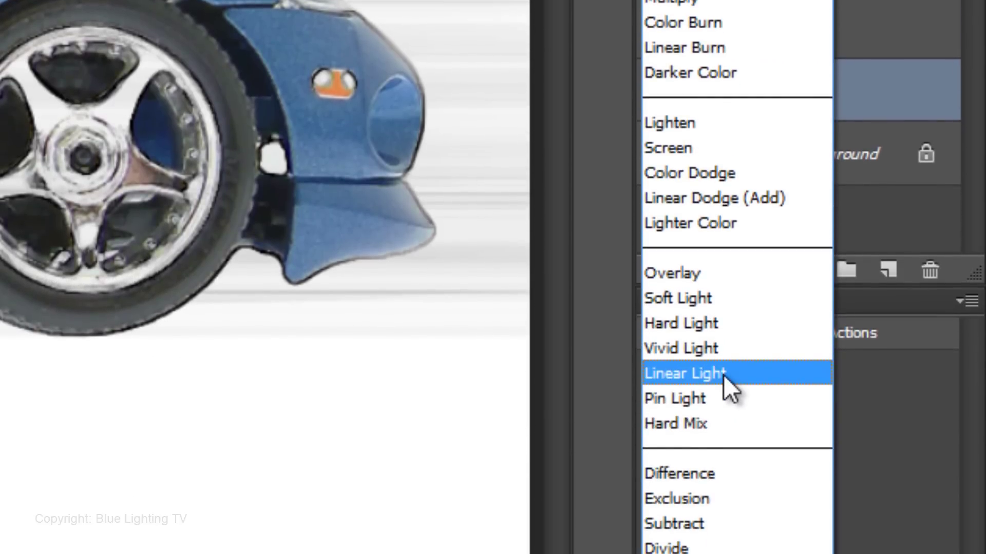
pyautogui.click(723, 373)
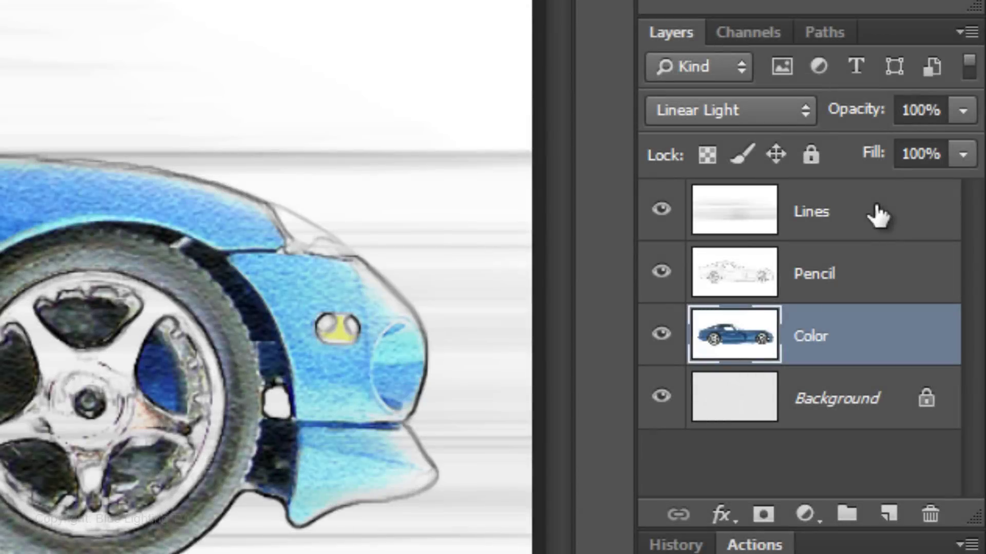
# Select the Lines layer and bring up the type tool flyout.
pyautogui.click(879, 213)
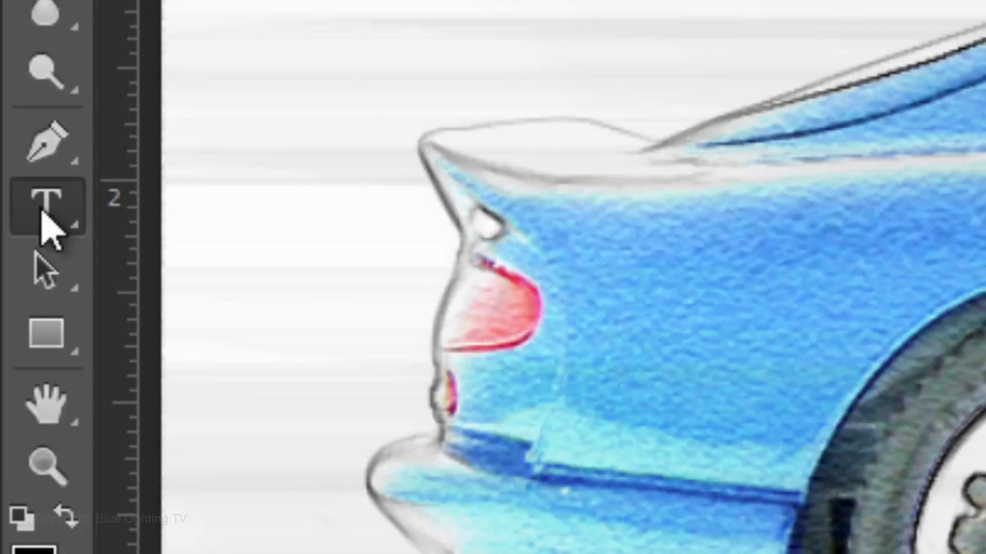
pyautogui.rightClick(49, 214)
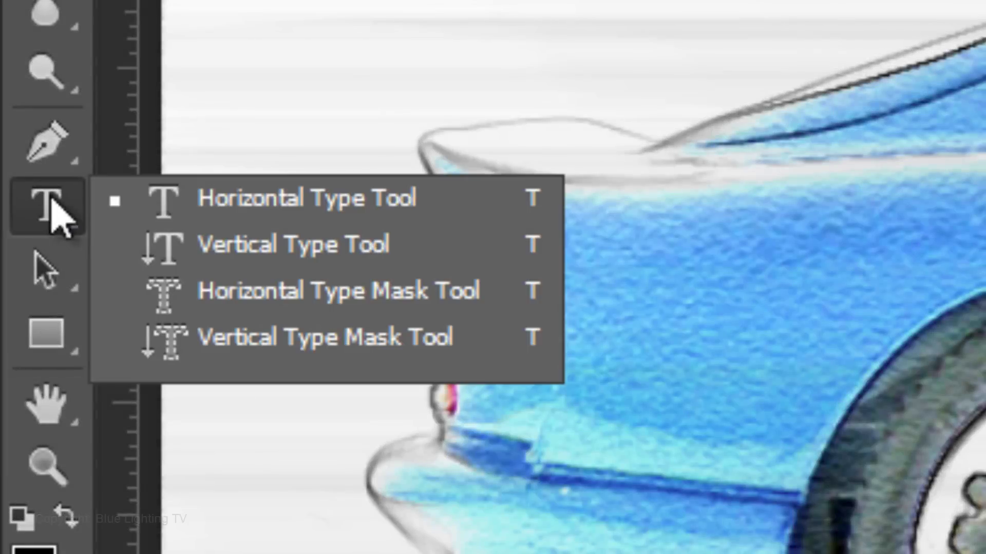
# Type a VIPER title in BatmanForeverAlternate 70 pt near the top of the canvas.
pyautogui.click(274, 189)
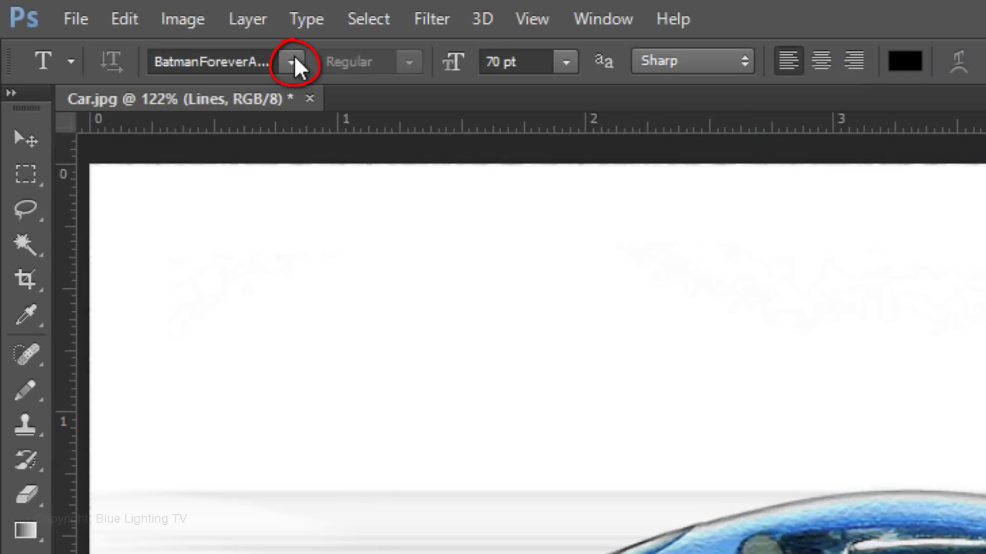
pyautogui.click(293, 61)
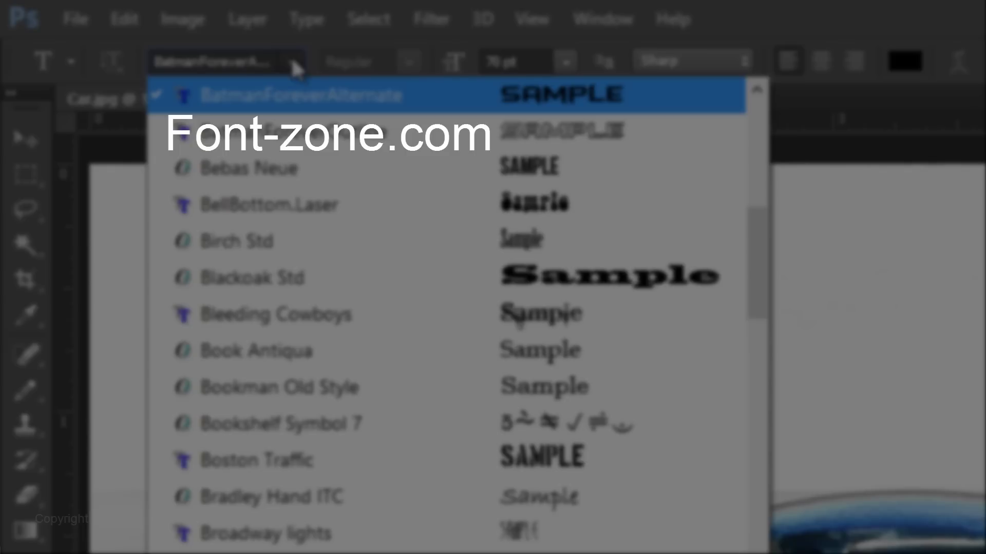
pyautogui.click(292, 63)
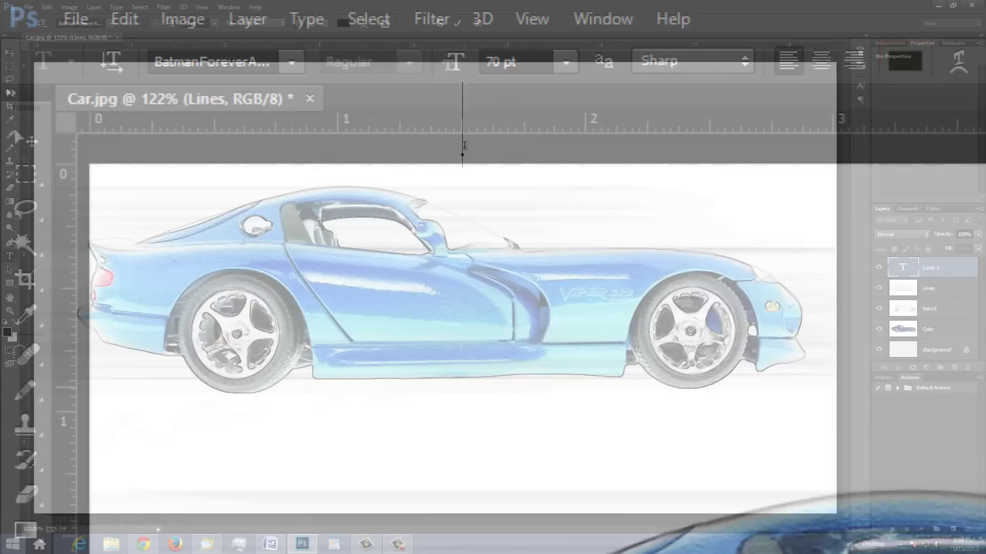
pyautogui.click(464, 149)
pyautogui.write('VIPER')
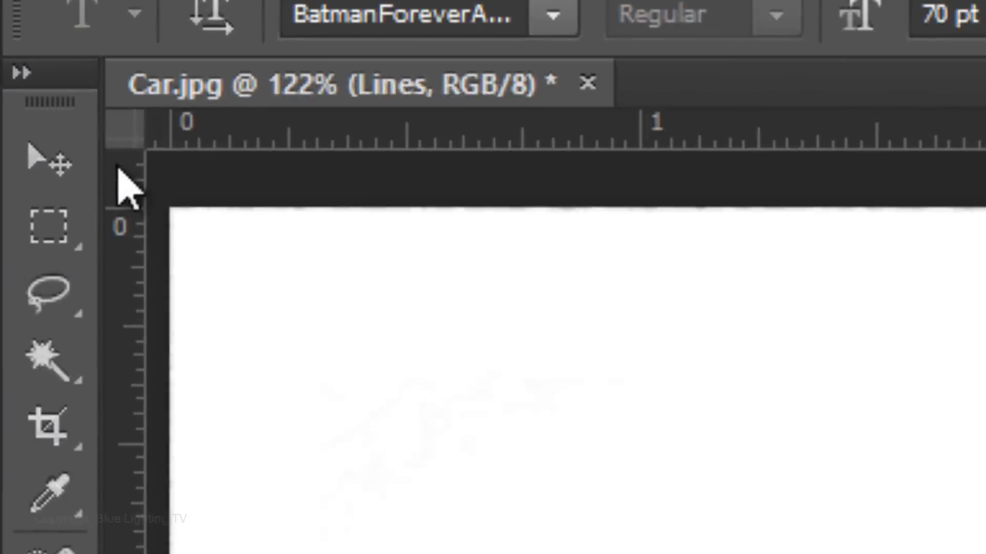
pyautogui.click(9, 52)
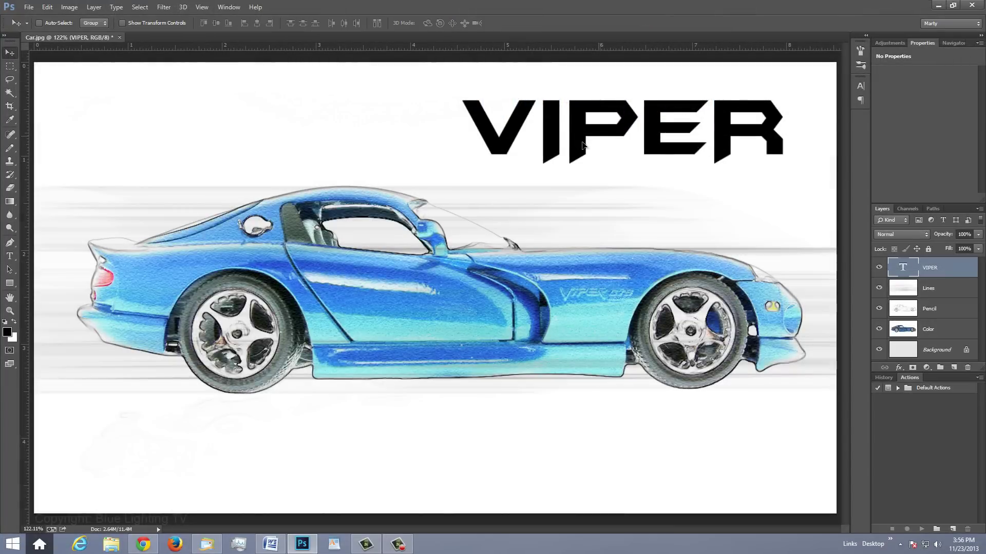
# Nudge the VIPER title into place and lower its layer Fill to 0%.
pyautogui.moveTo(582, 145)
pyautogui.mouseDown()
pyautogui.moveTo(554, 160)
pyautogui.moveTo(581, 144)
pyautogui.mouseUp()
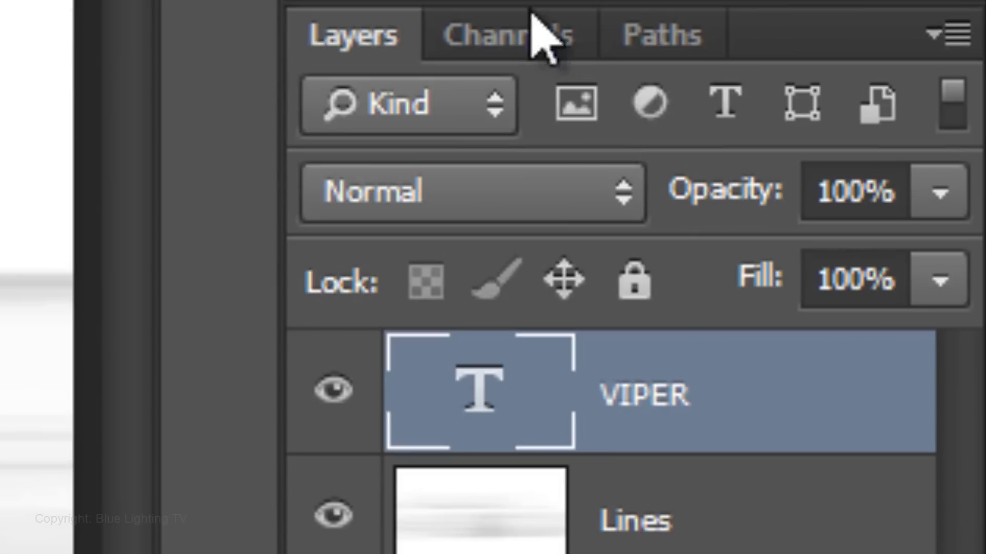
pyautogui.click(977, 248)
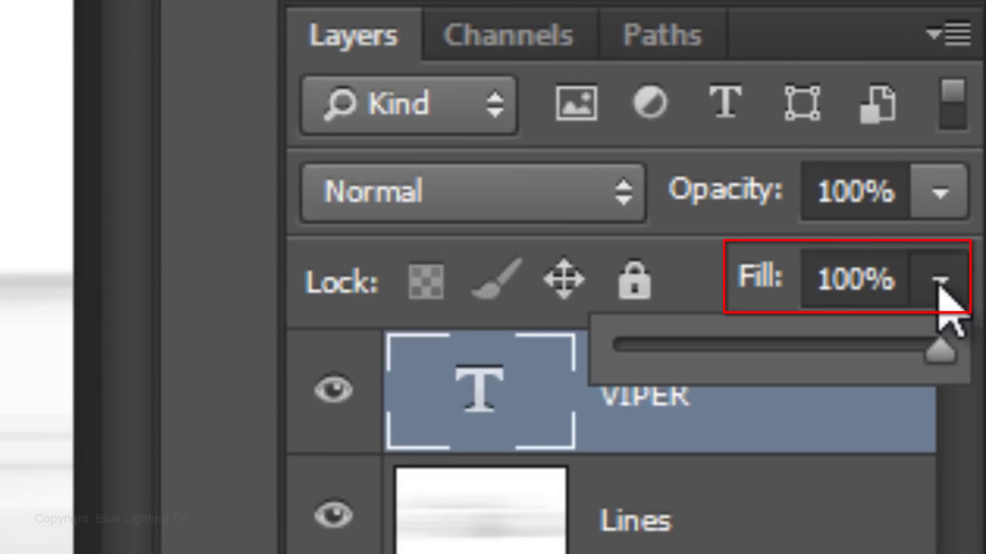
pyautogui.moveTo(937, 349); pyautogui.dragTo(548, 352)
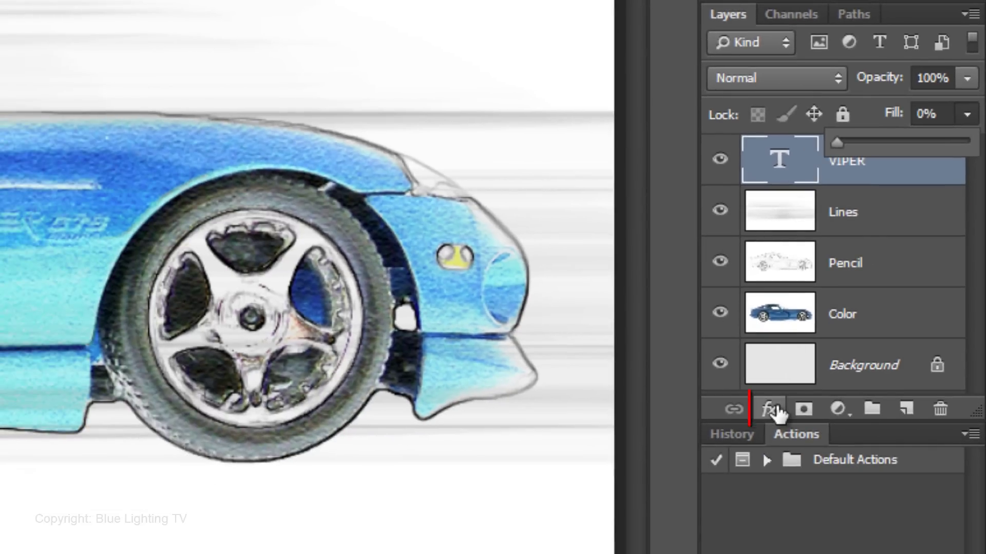
# Give VIPER a Chisel Hard Bevel & Emboss with size 0 and Contour enabled.
pyautogui.click(768, 409)
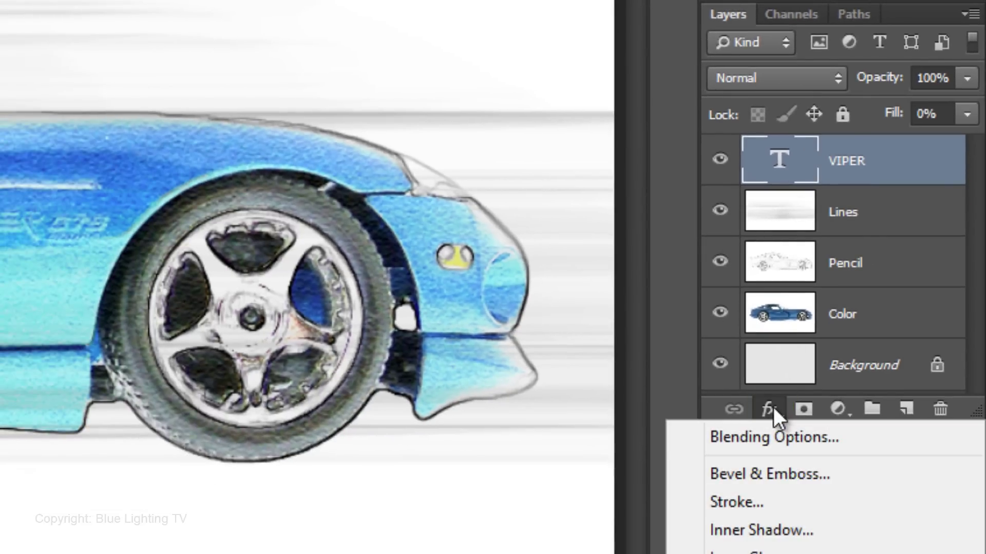
pyautogui.click(751, 471)
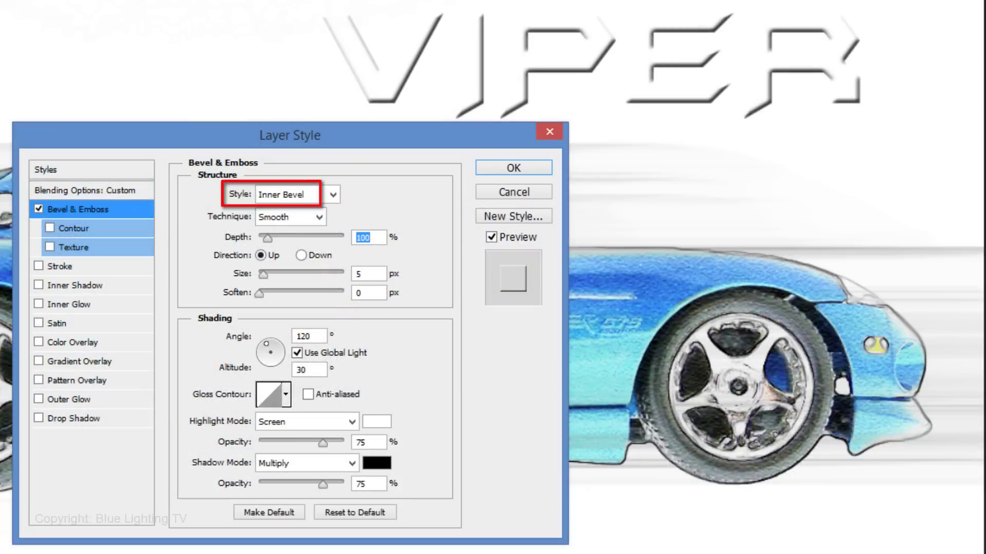
pyautogui.click(319, 217)
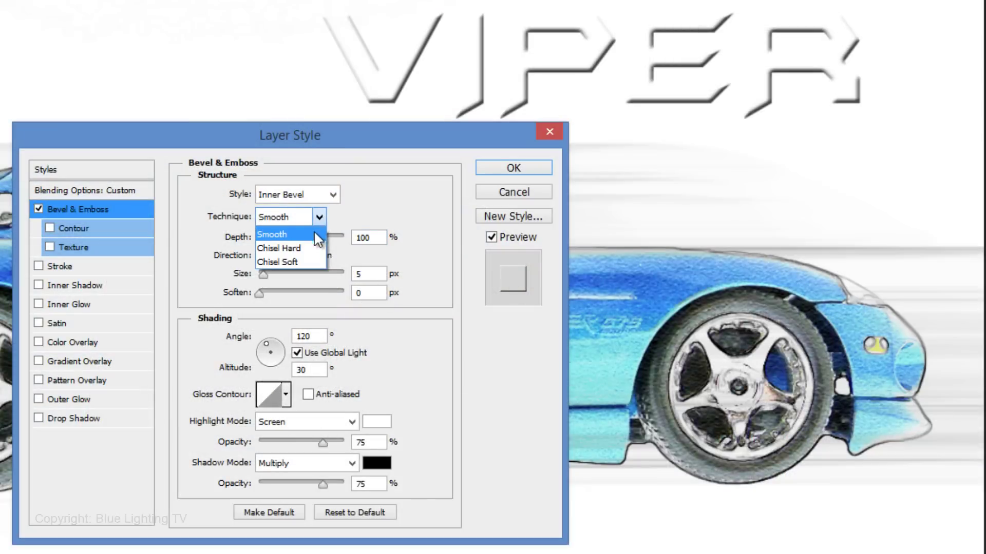
pyautogui.click(313, 249)
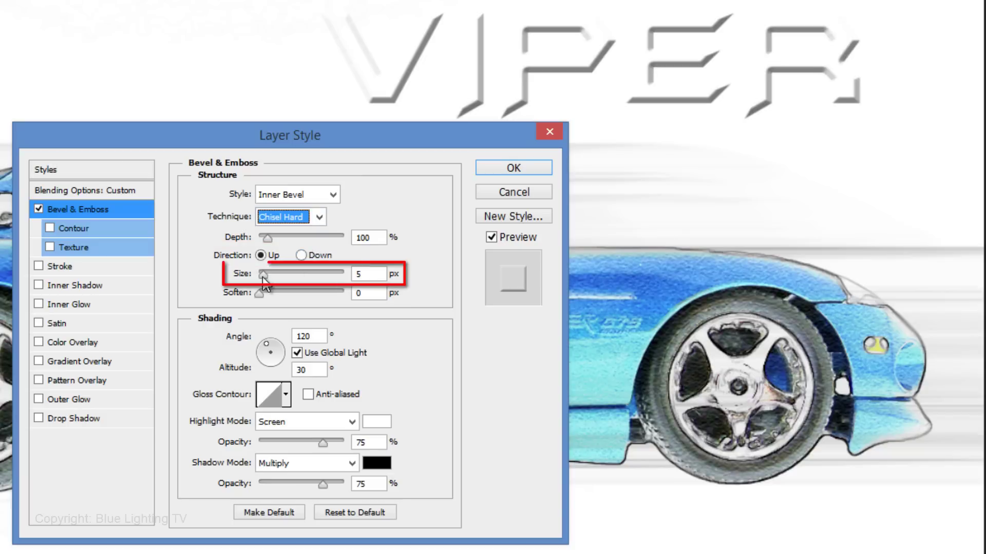
pyautogui.moveTo(263, 275); pyautogui.dragTo(259, 276)
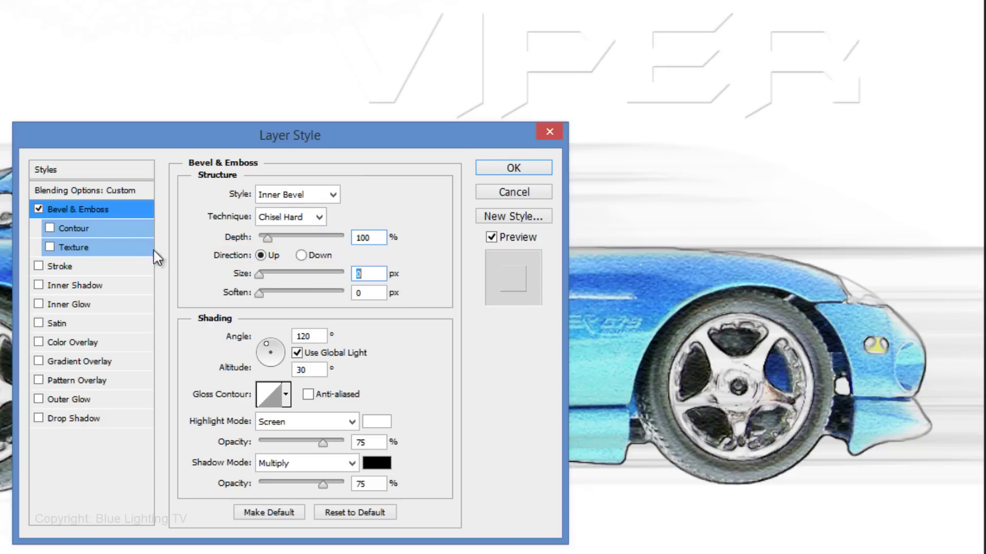
pyautogui.click(49, 228)
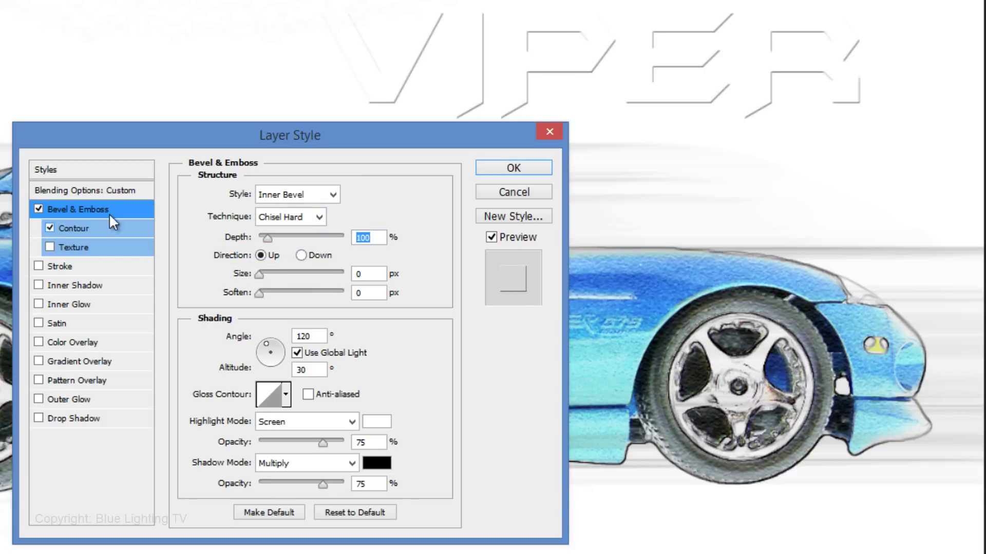
pyautogui.click(505, 170)
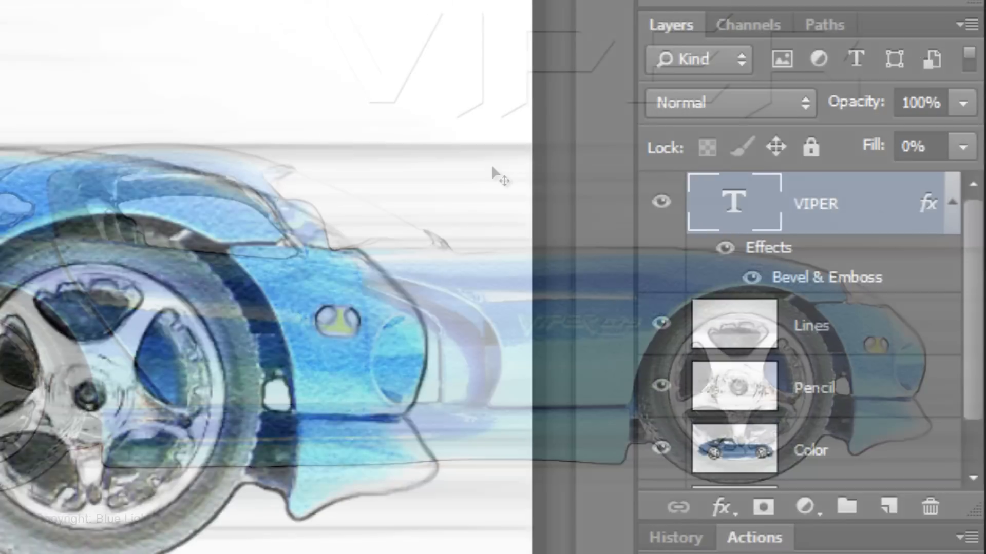
# Duplicate the VIPER text and light the copy's bevel at -50° angle, 25° altitude, without global light.
pyautogui.hotkey('ctrl', 'j')
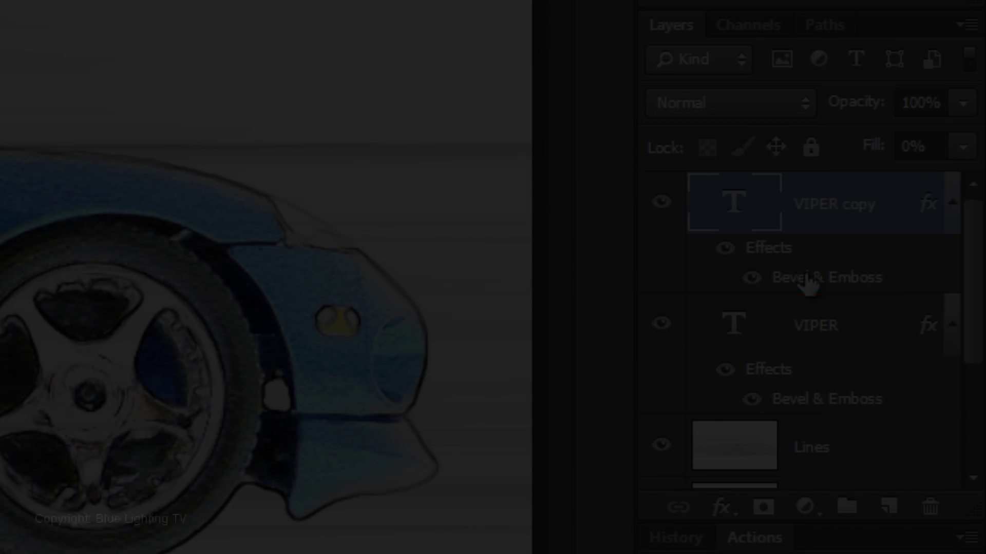
pyautogui.doubleClick(808, 278)
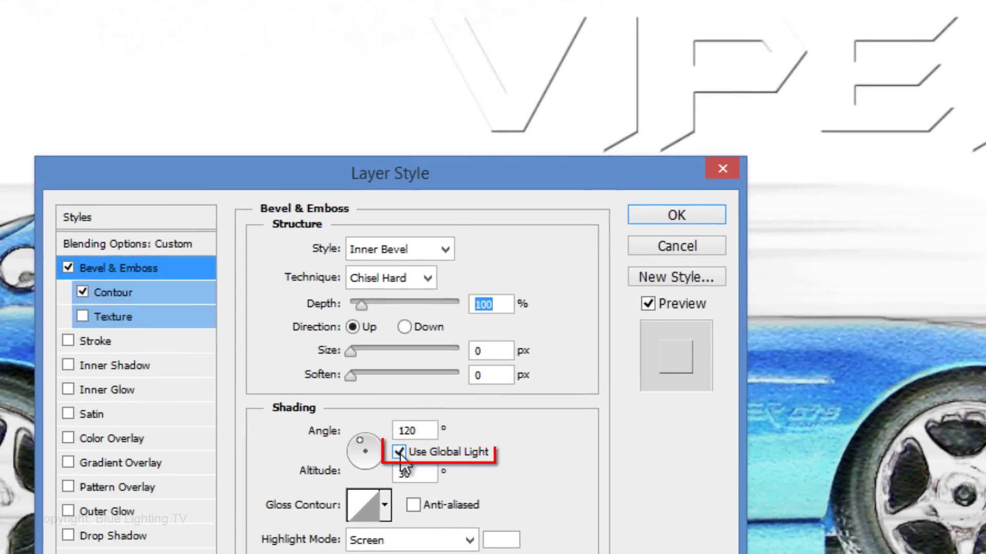
pyautogui.click(527, 354)
pyautogui.doubleClick(419, 430)
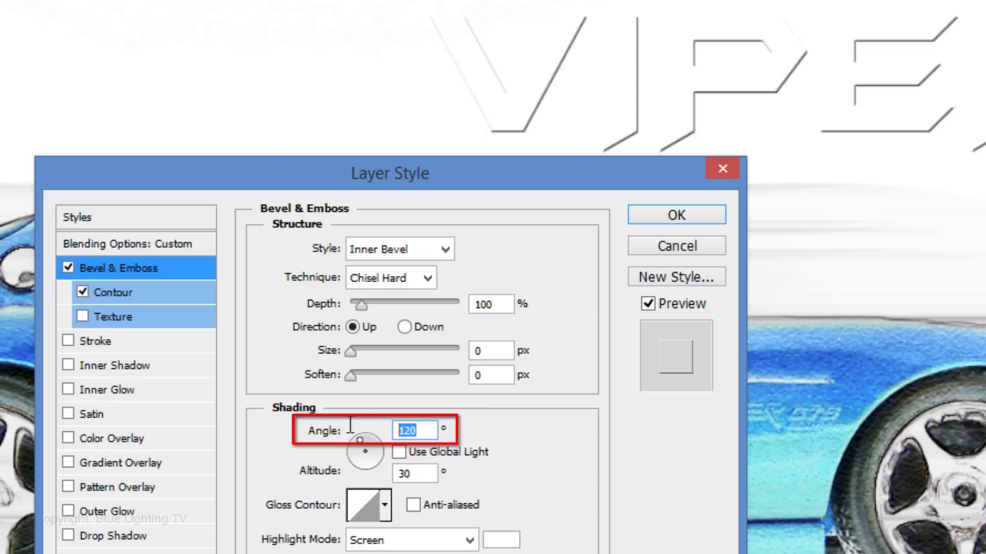
pyautogui.write('-50')
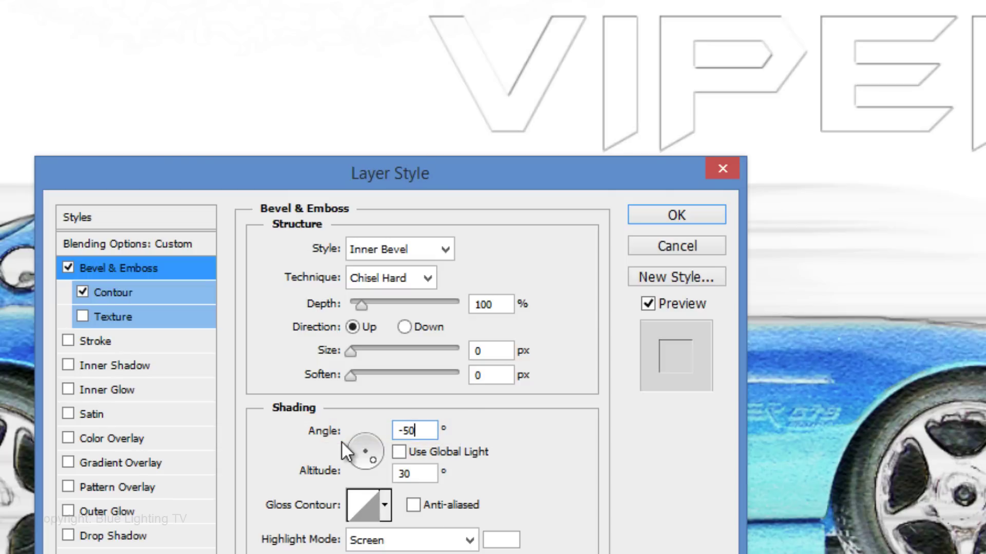
pyautogui.press('Tab')
pyautogui.write('25')
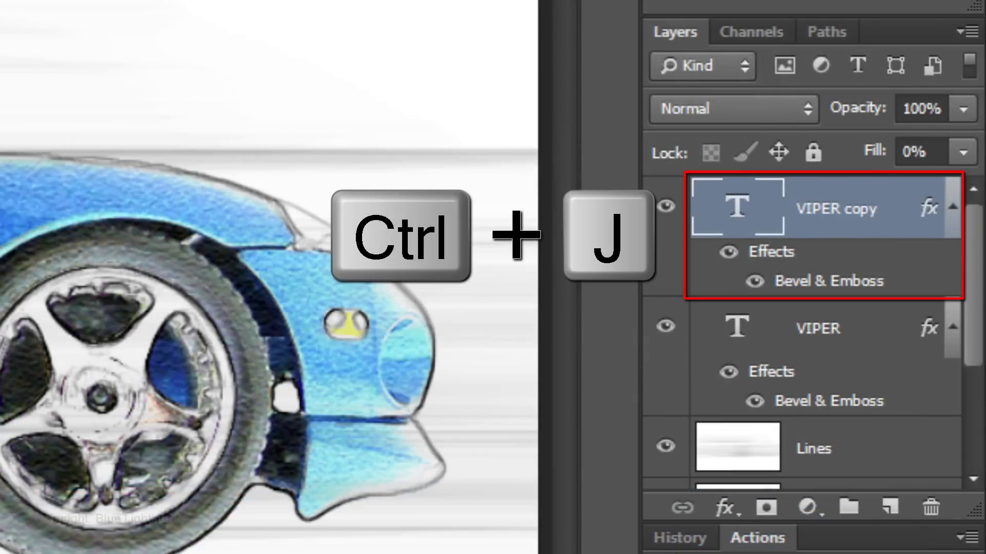
pyautogui.hotkey('ctrl', 'j')
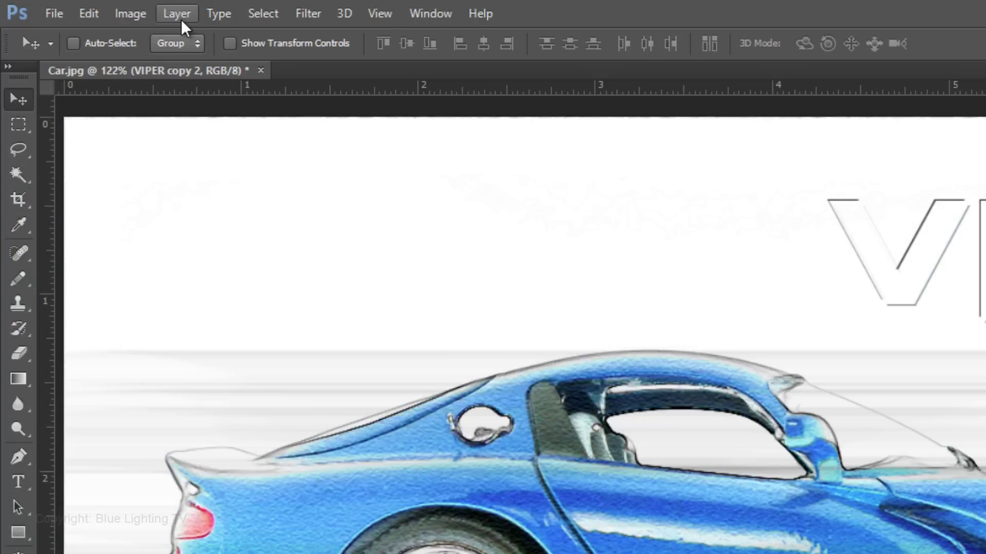
# Duplicate the VIPER copy, rasterize it, and duplicate the rasterized layer.
pyautogui.click(181, 19)
pyautogui.moveTo(214, 347)
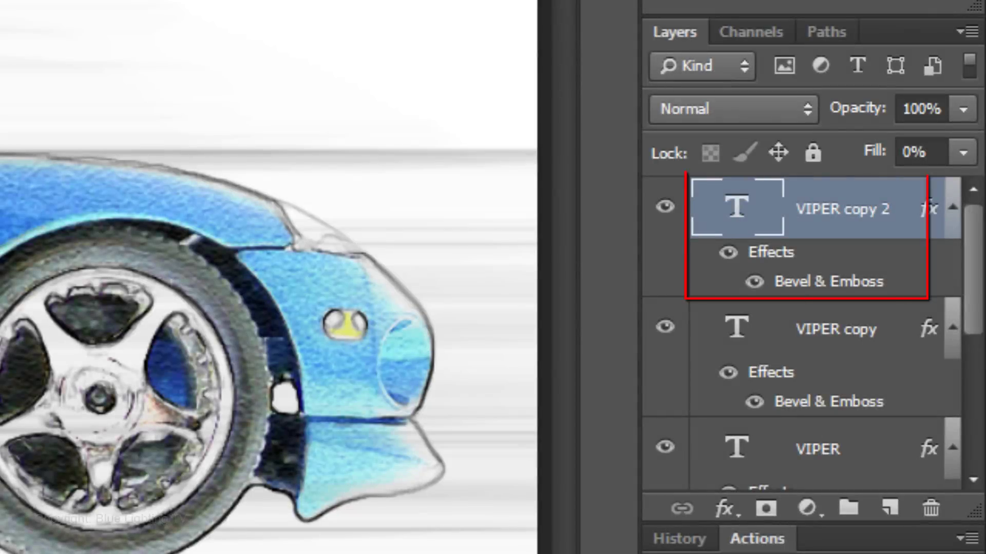
pyautogui.click(109, 471)
pyautogui.hotkey('ctrl', 'j')
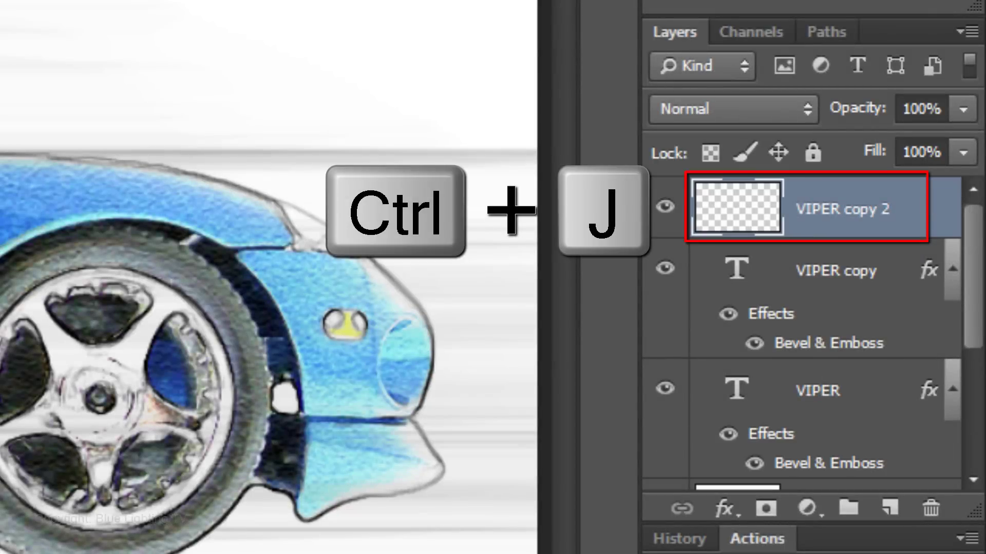
# Rename the two rasterized copies 'Vertical lines' and 'Horizontal lines'.
pyautogui.doubleClick(826, 211)
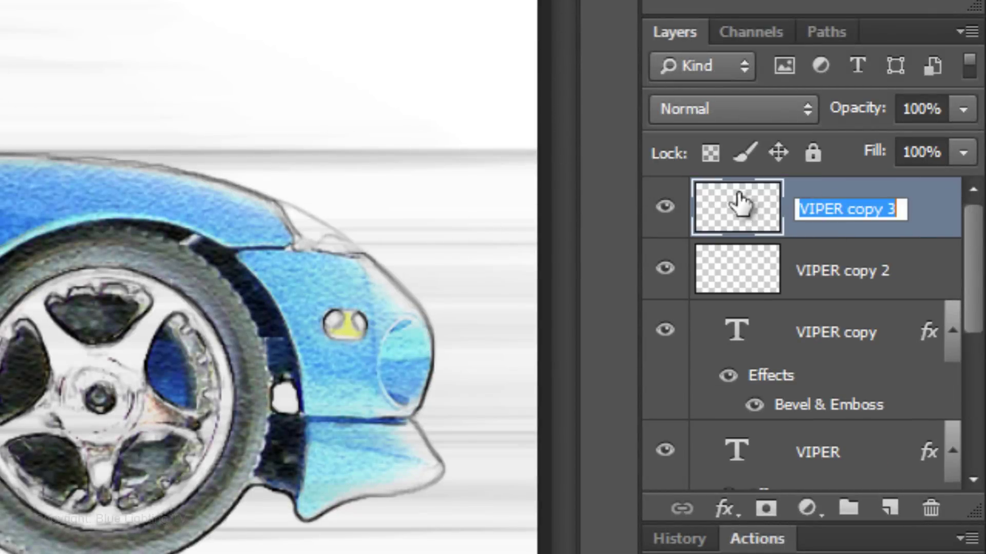
pyautogui.write('Vertical lines')
pyautogui.press('Return')
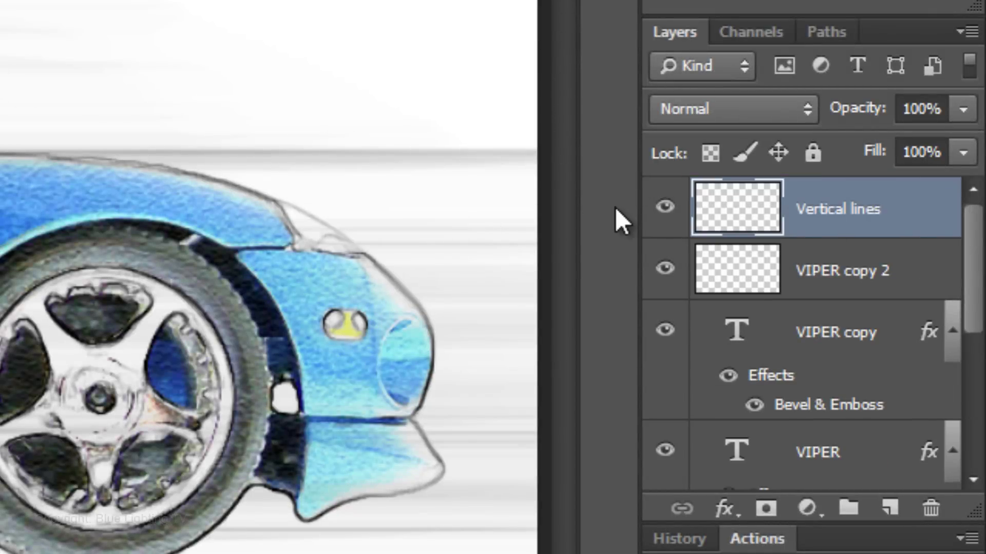
pyautogui.doubleClick(801, 272)
pyautogui.write('Hor')
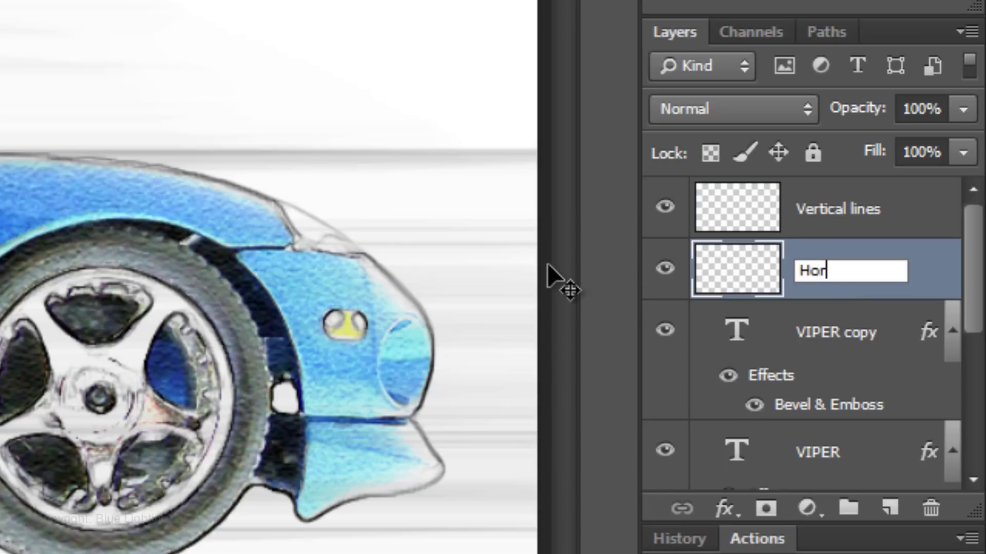
pyautogui.write('izontal lines')
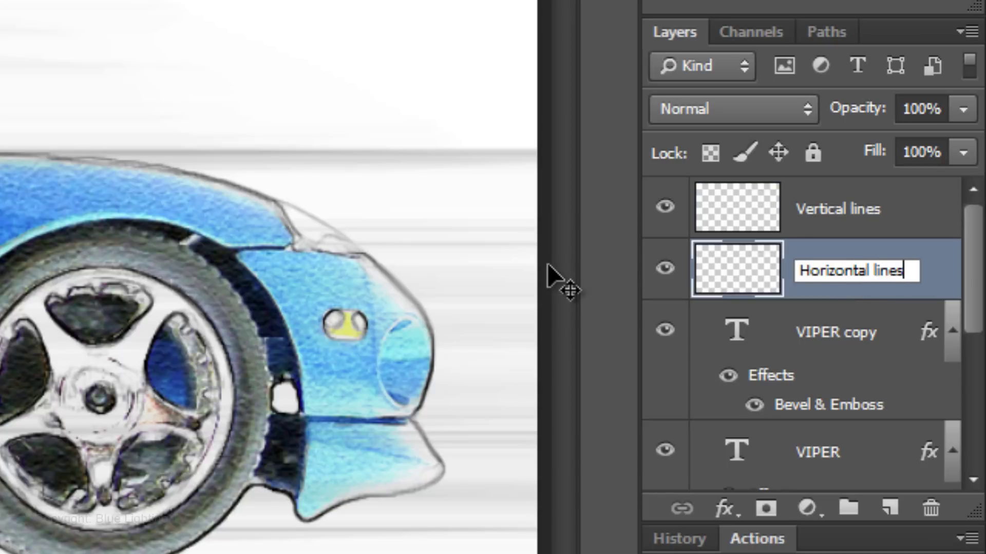
pyautogui.press('Return')
# Apply a Motion Blur at 0° angle and 90-pixel distance to Horizontal lines.
pyautogui.click(344, 15)
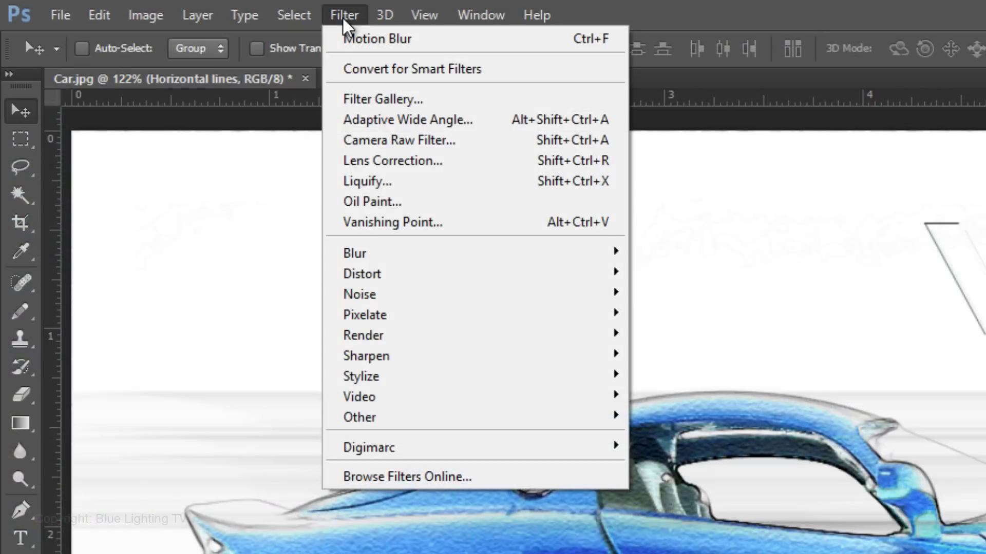
pyautogui.moveTo(352, 254)
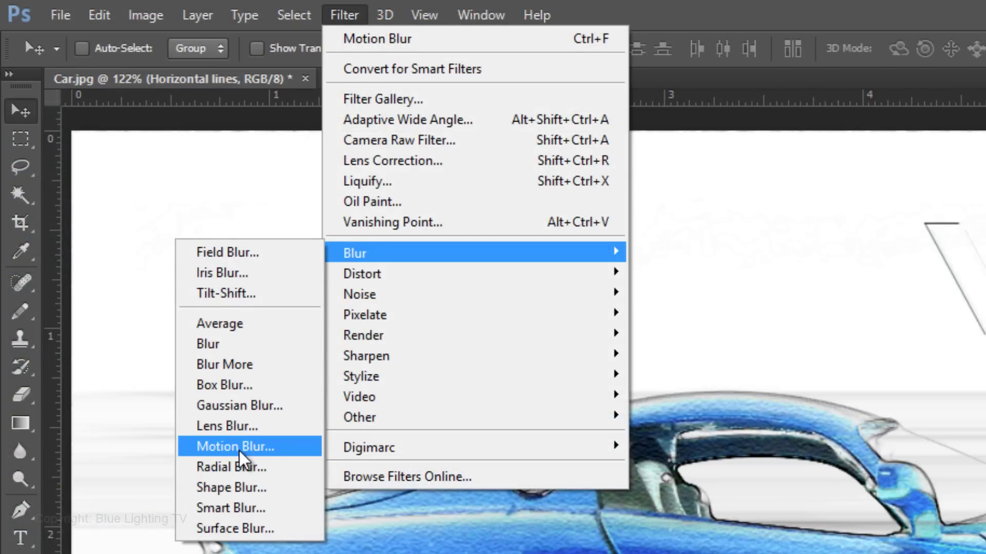
pyautogui.click(209, 447)
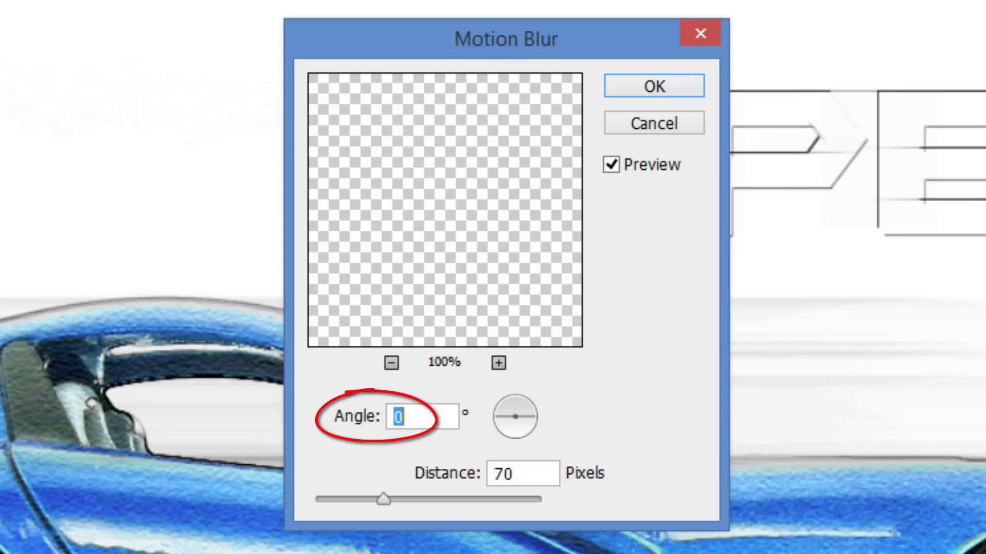
pyautogui.click(510, 467)
pyautogui.doubleClick(510, 467)
pyautogui.write('90')
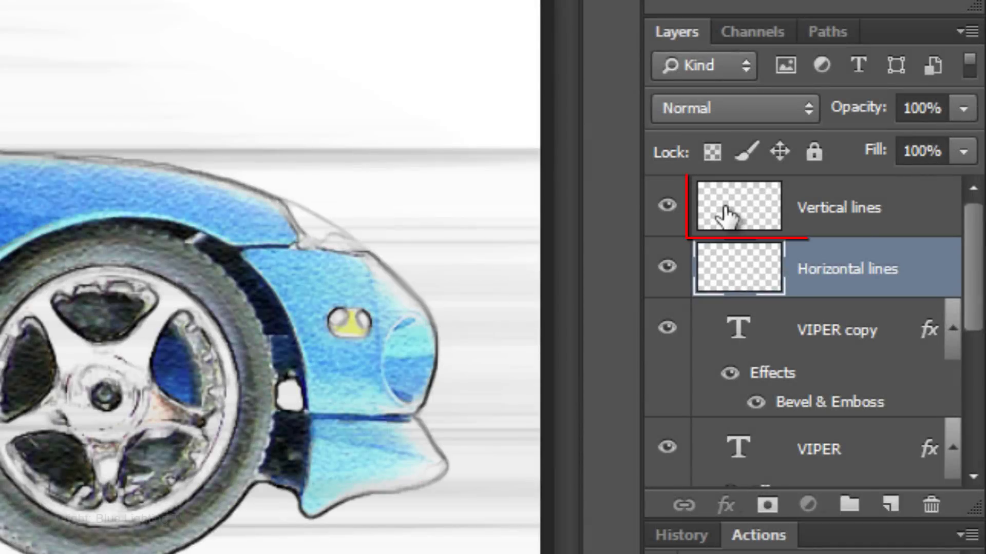
# Apply a vertical 90° Motion Blur of 90 pixels to the Vertical lines layer.
pyautogui.click(726, 216)
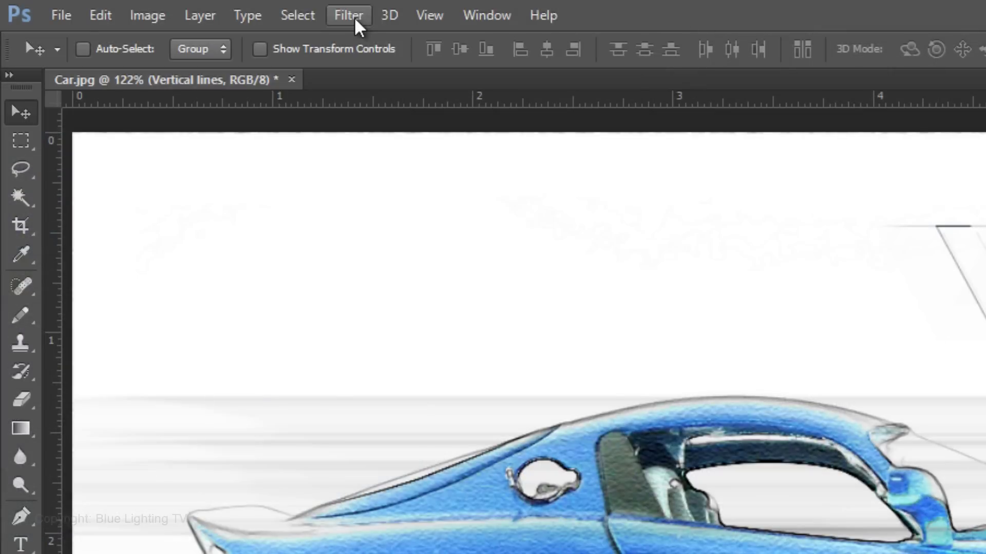
pyautogui.click(354, 17)
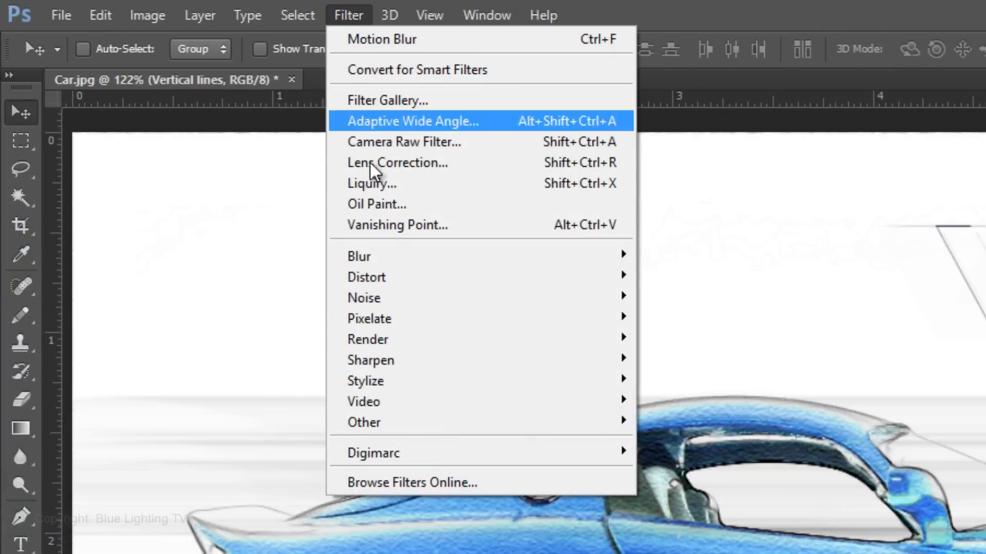
pyautogui.moveTo(389, 259)
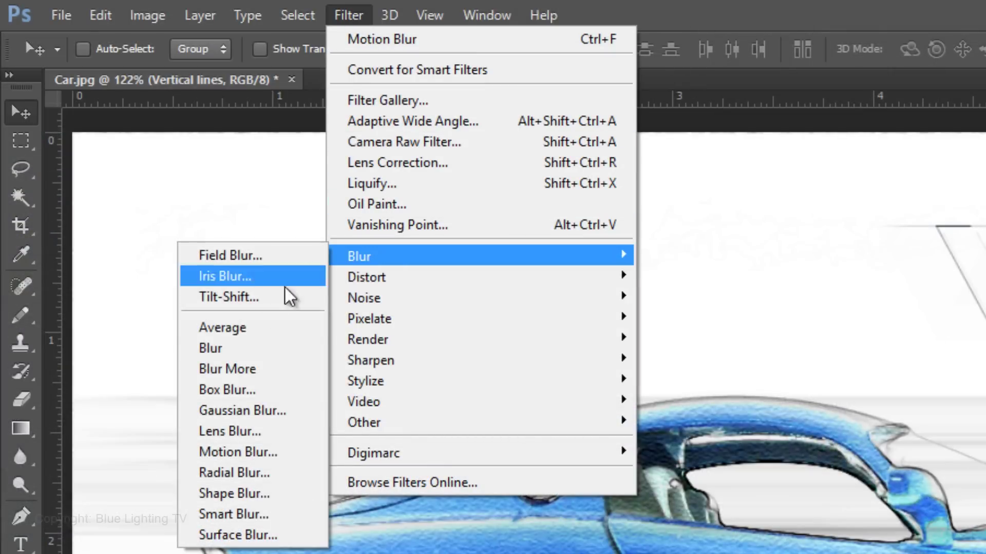
pyautogui.click(245, 451)
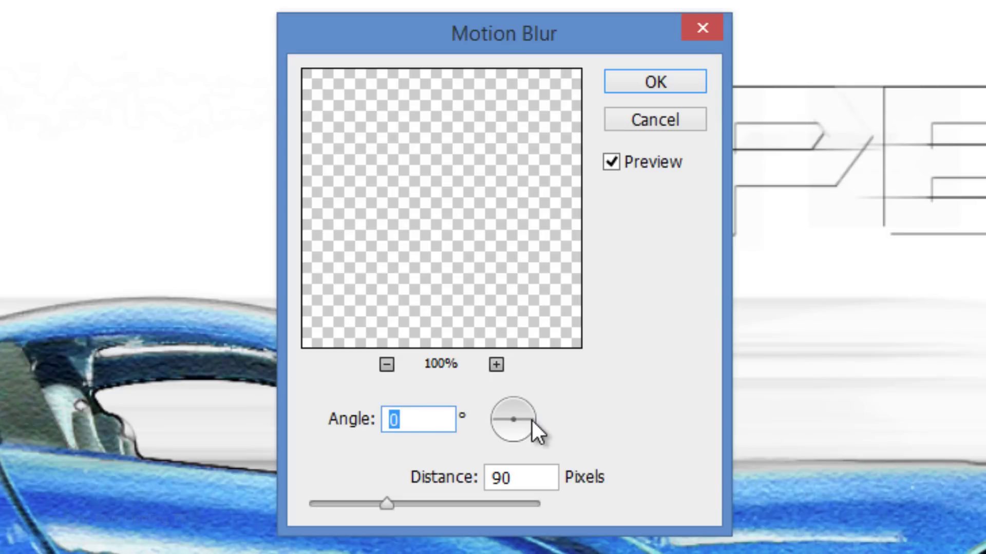
pyautogui.press('shift')
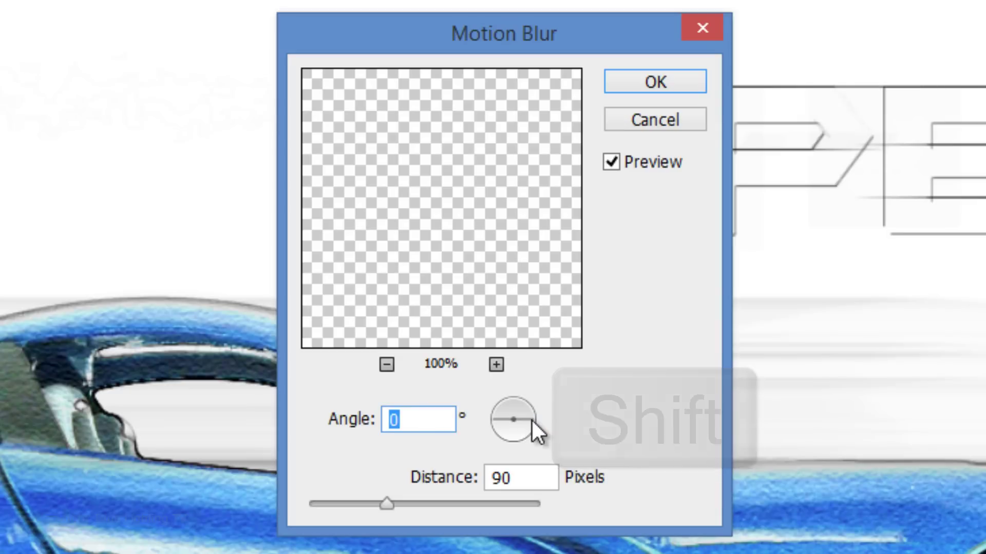
pyautogui.moveTo(531, 420); pyautogui.dragTo(510, 389)
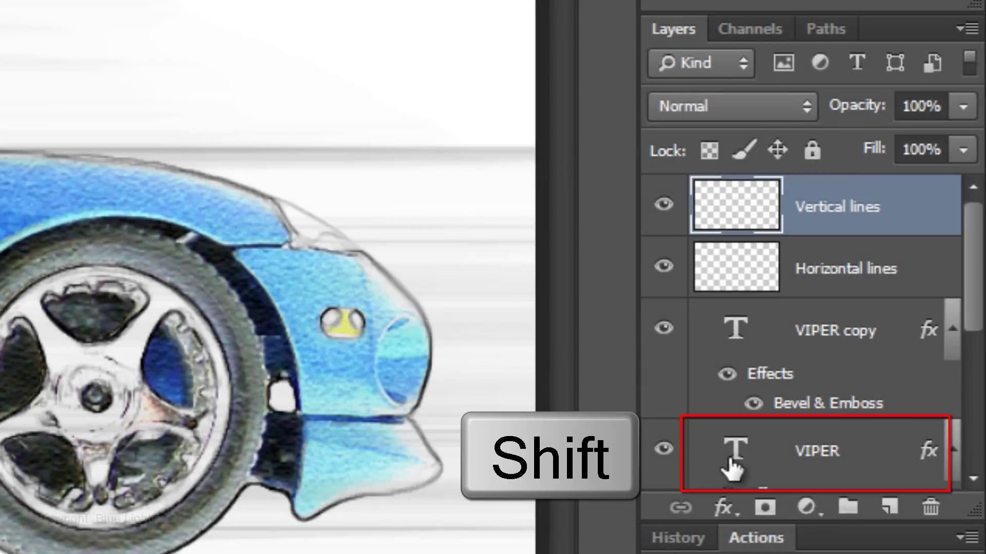
# Skew the Vertical lines through VIPER layers about -19.1° and nudge them down-right.
pyautogui.keyDown('shift'); pyautogui.click(734, 464); pyautogui.keyUp('shift')
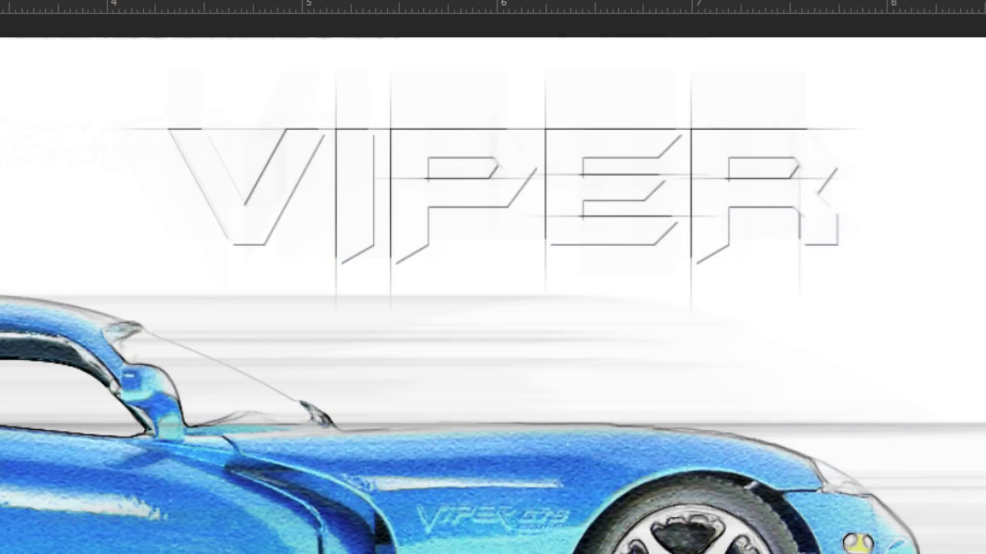
pyautogui.hotkey('ctrl', 't')
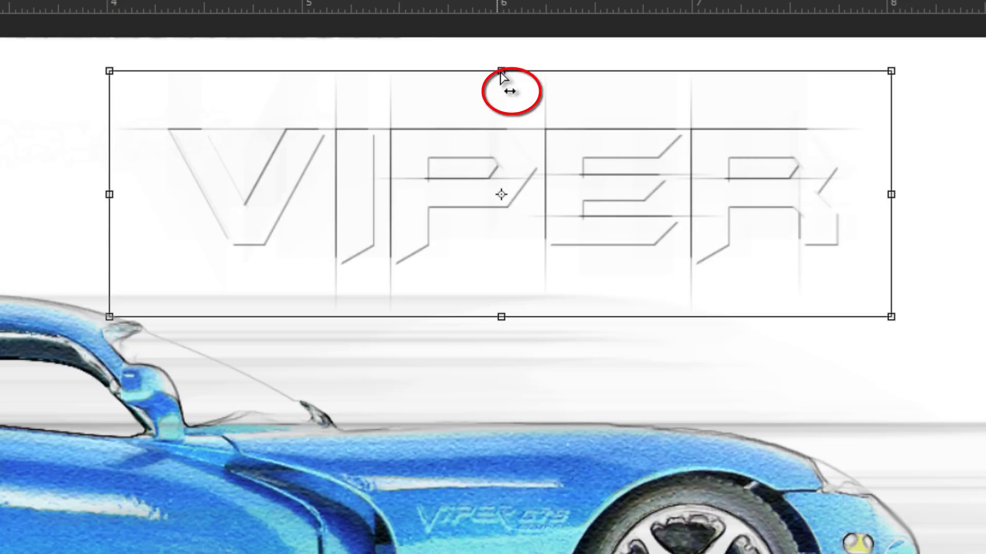
pyautogui.moveTo(501, 71); pyautogui.dragTo(542, 71)
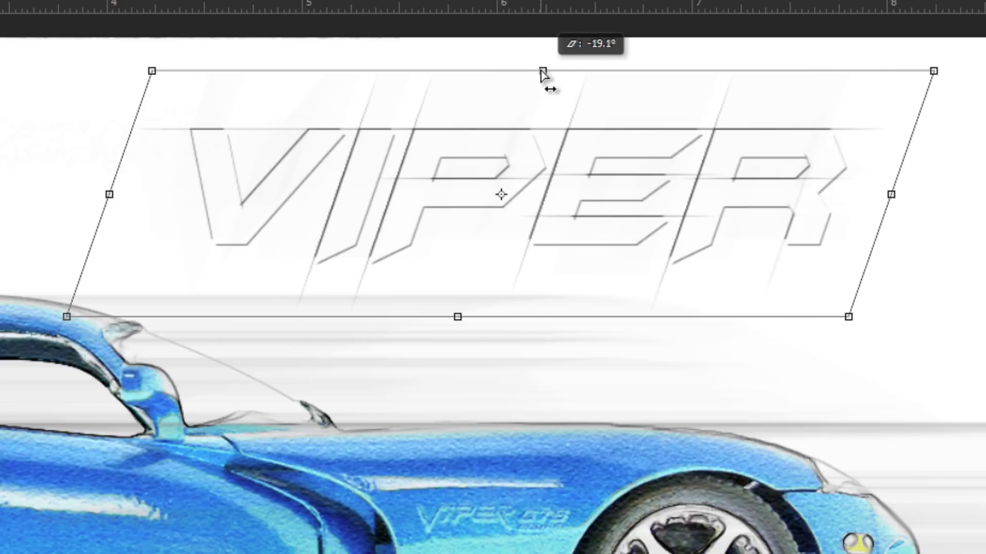
pyautogui.press('Return')
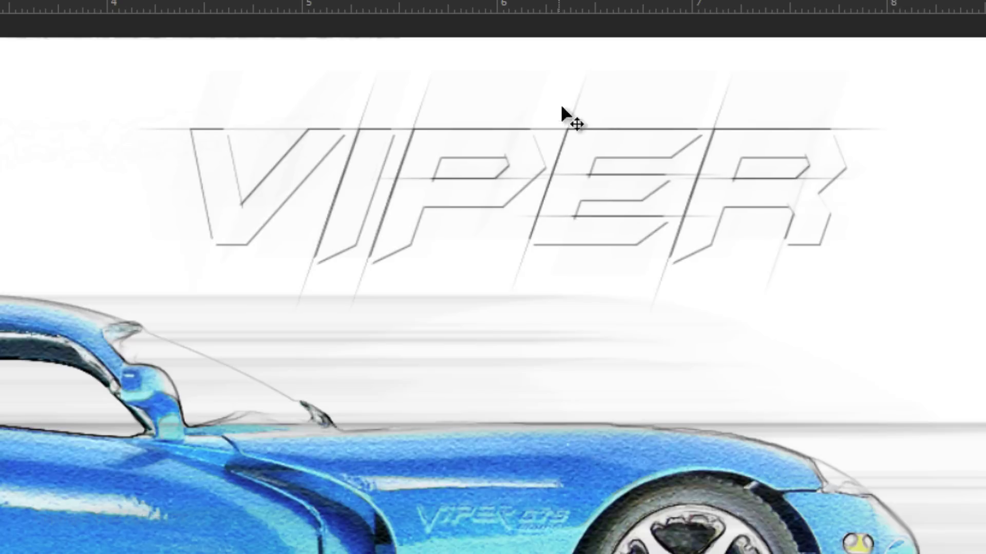
pyautogui.moveTo(568, 166); pyautogui.dragTo(568, 202)
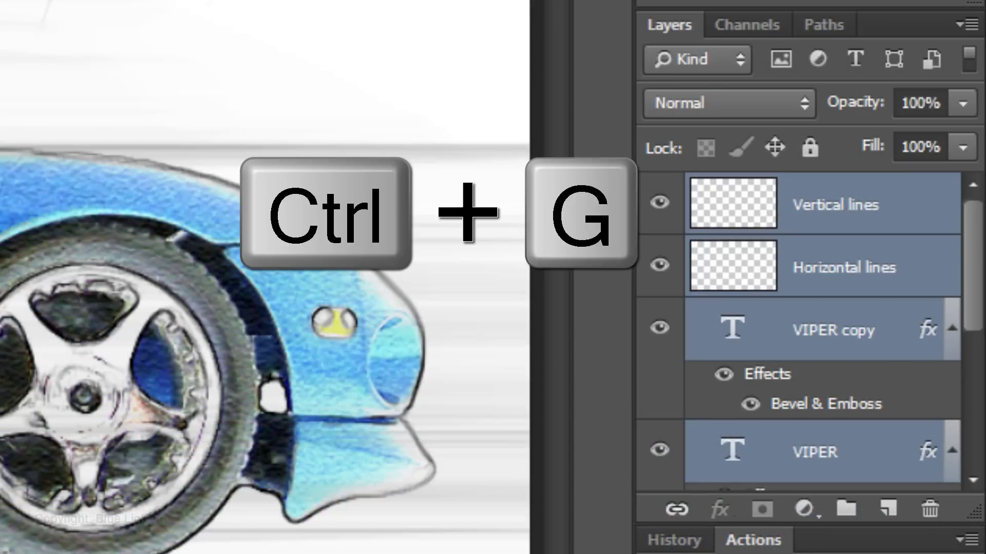
# Group the selected title layers as 'Text on top' and duplicate the group.
pyautogui.hotkey('ctrl', 'g')
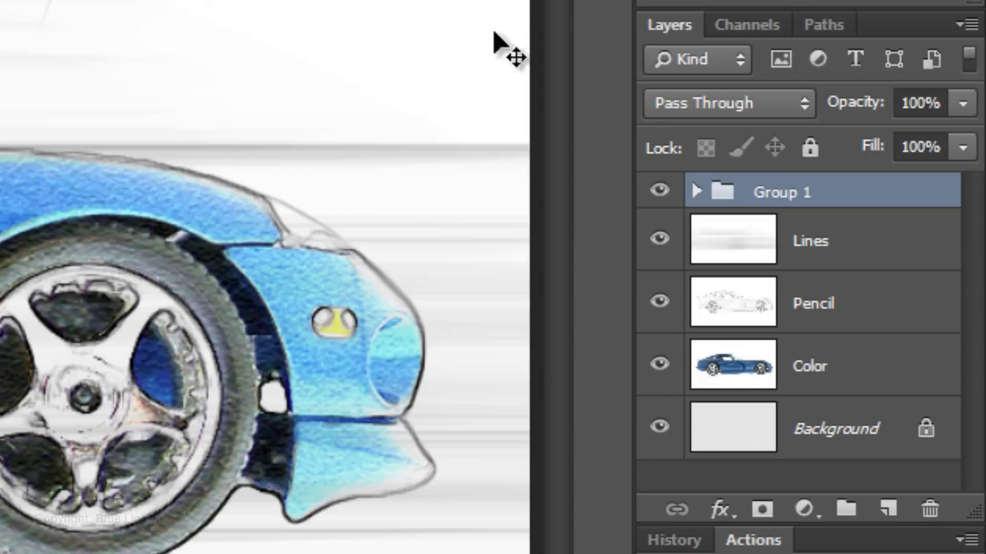
pyautogui.doubleClick(798, 193)
pyautogui.write('Tex')
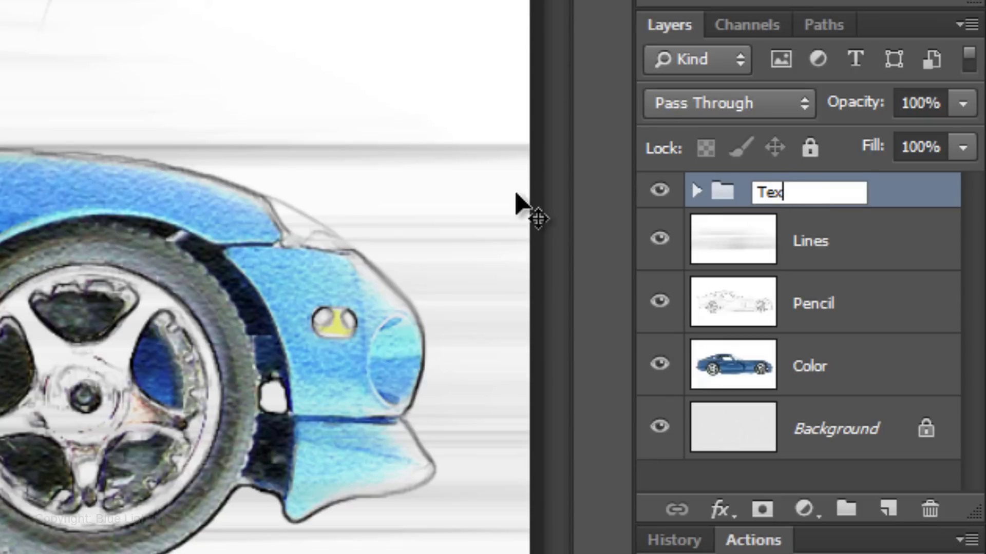
pyautogui.write('t on top')
pyautogui.press('Return')
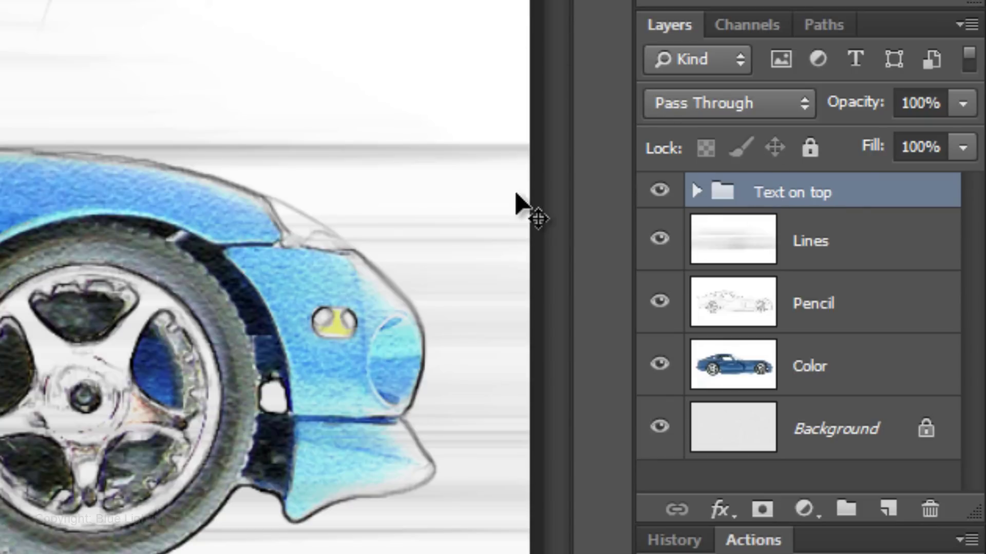
pyautogui.hotkey('ctrl', 'j')
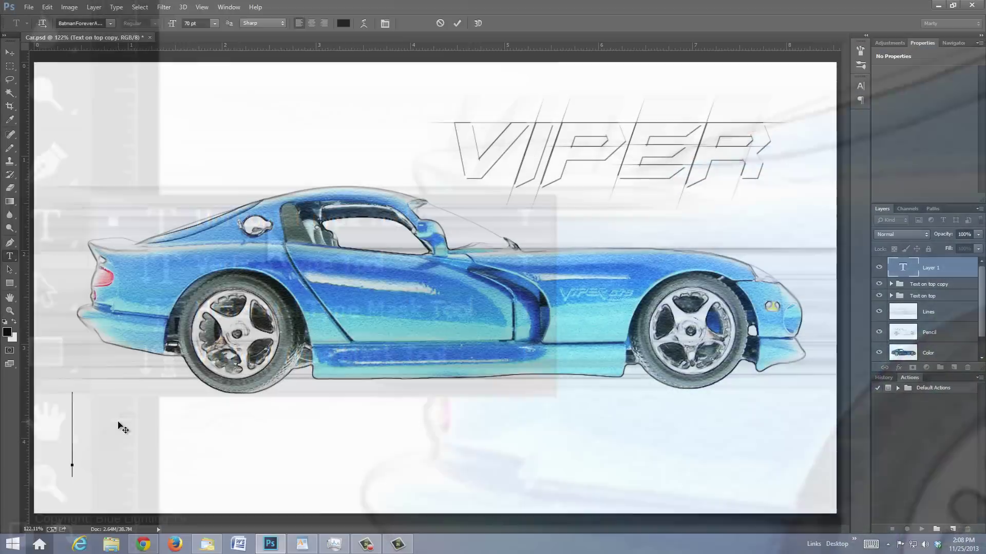
# Type a large 'VIPER' title and move it down-left along the bottom of the image.
pyautogui.write('VIPER')
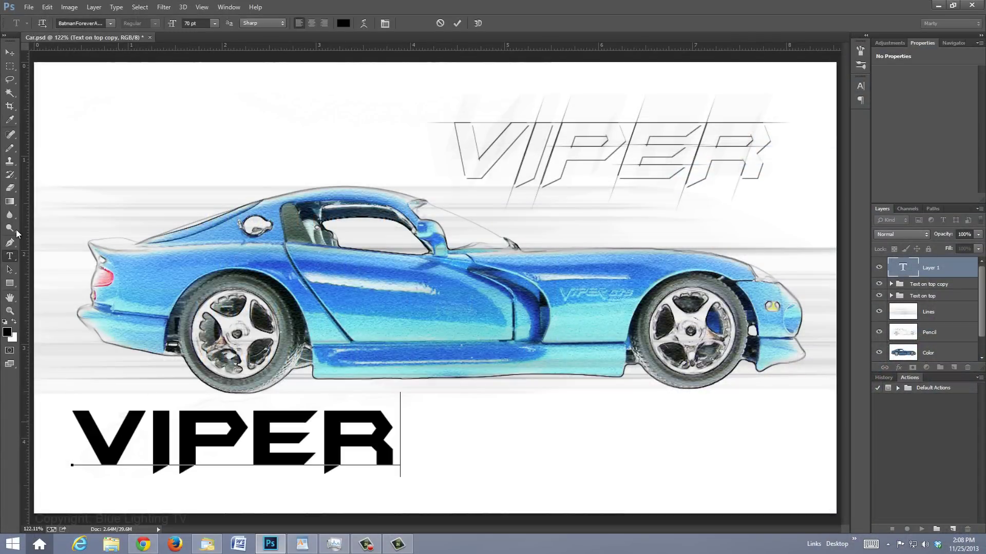
pyautogui.click(10, 52)
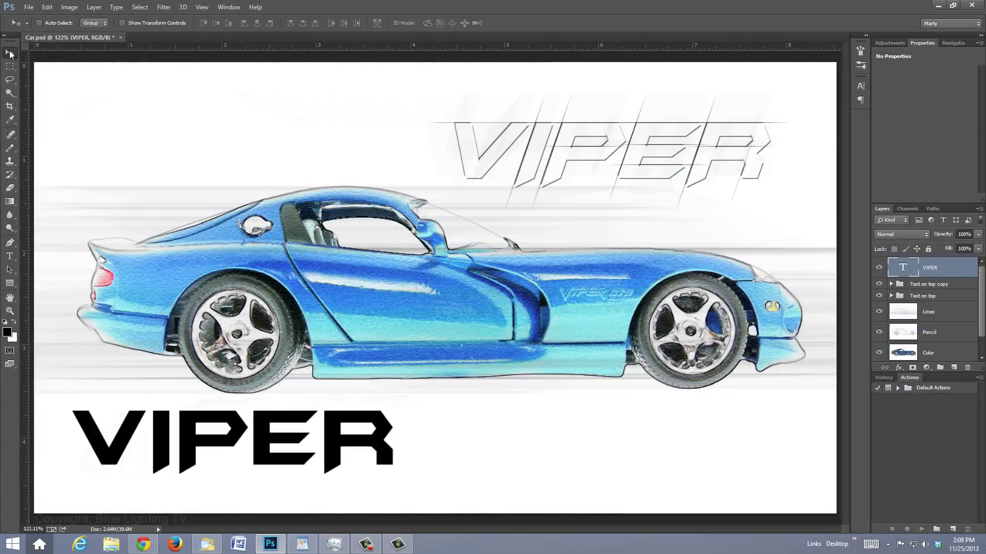
pyautogui.hotkey('ctrl', 't')
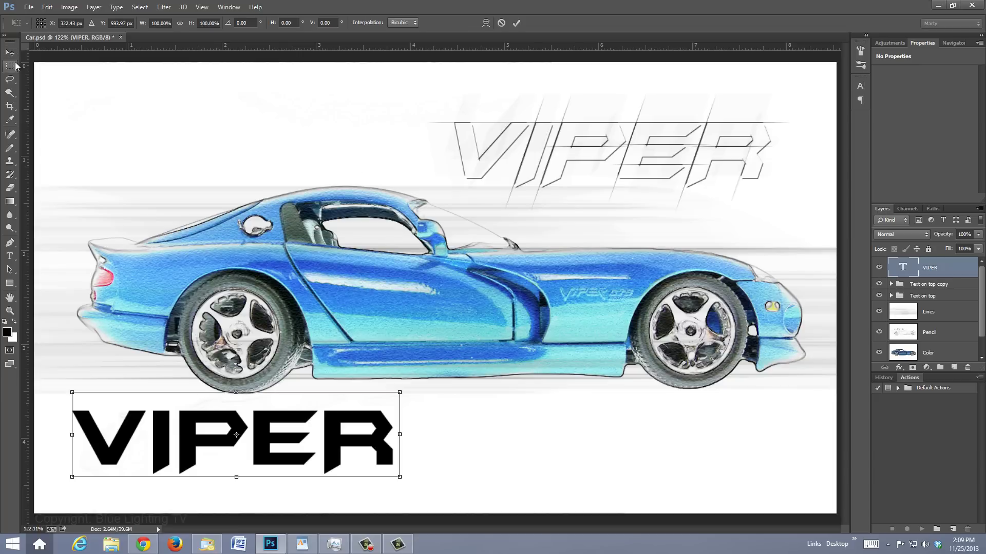
pyautogui.moveTo(322, 408); pyautogui.dragTo(269, 464)
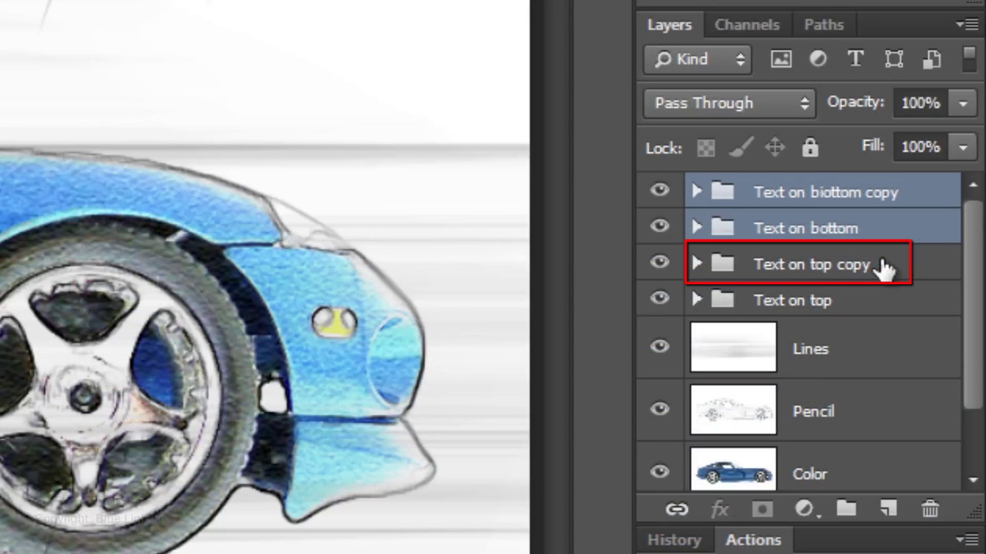
# Add an empty Layer 1 above Text on top copy and sample the car's blue 1791f6 as foreground.
pyautogui.click(884, 261)
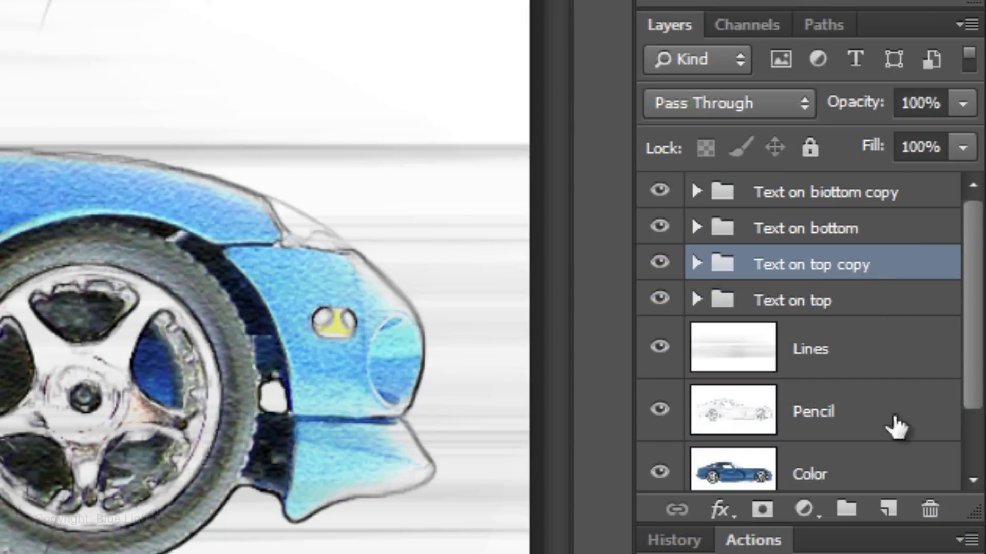
pyautogui.click(889, 508)
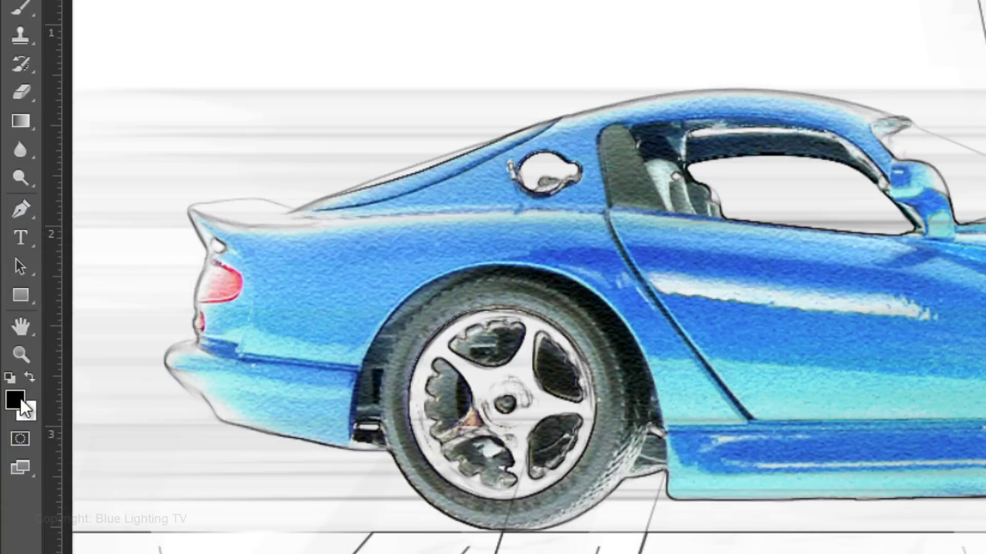
pyautogui.click(15, 399)
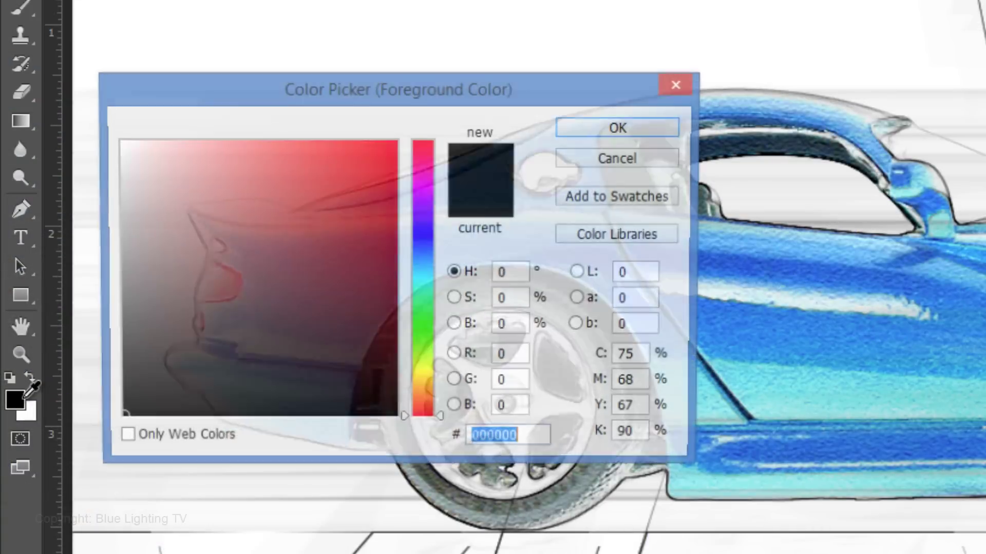
pyautogui.click(784, 281)
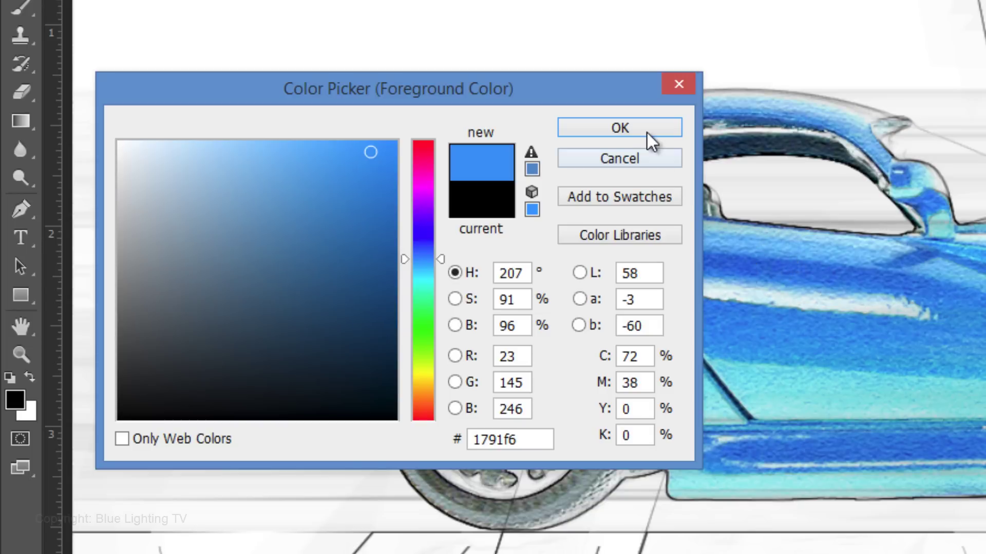
pyautogui.click(661, 128)
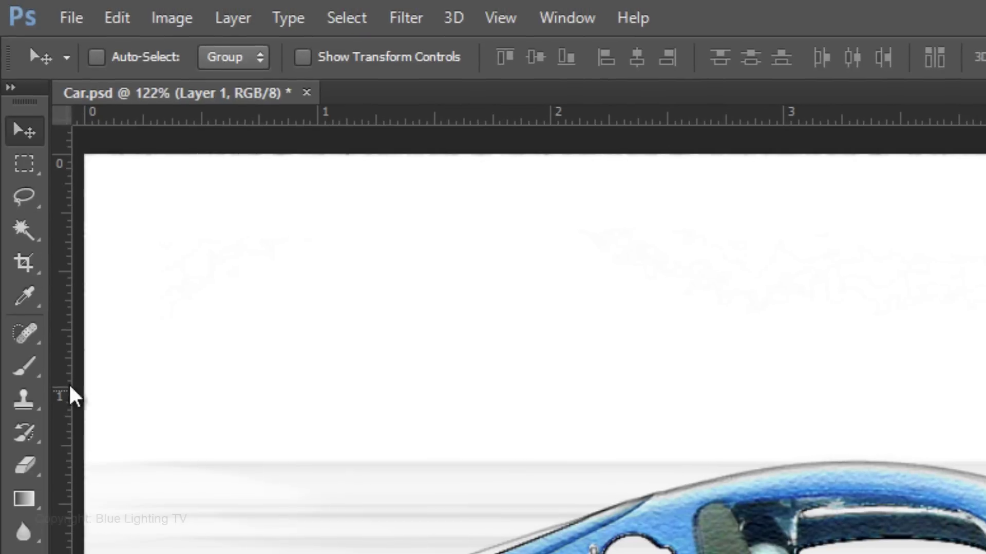
# Switch to the Brush Tool and replace the presets with the Wet Media Brushes set.
pyautogui.click(22, 11)
pyautogui.click(91, 365)
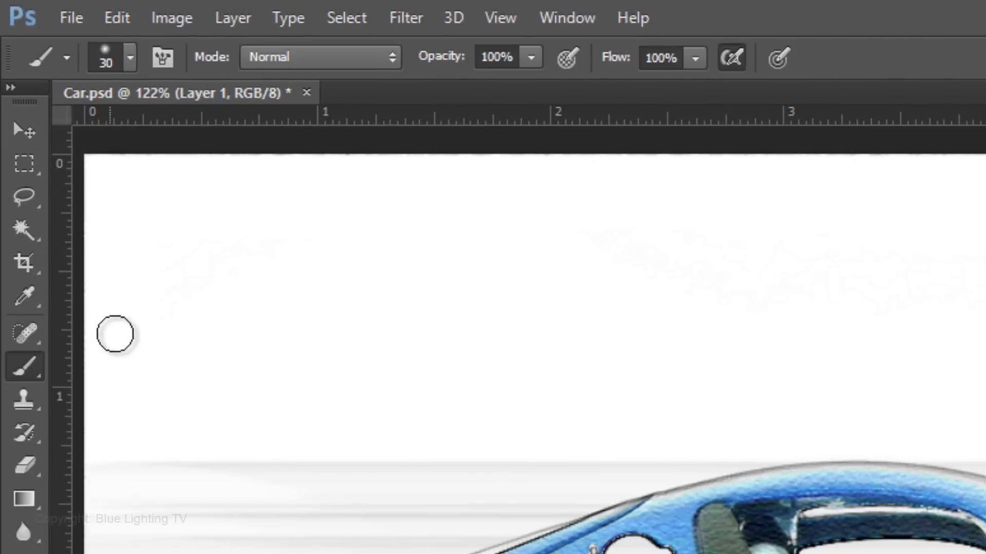
pyautogui.click(129, 58)
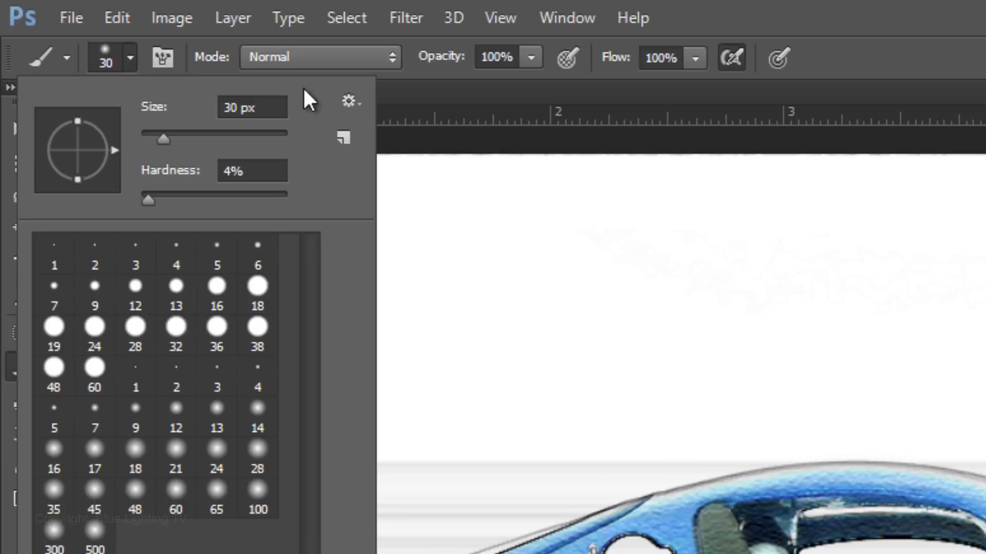
pyautogui.click(350, 101)
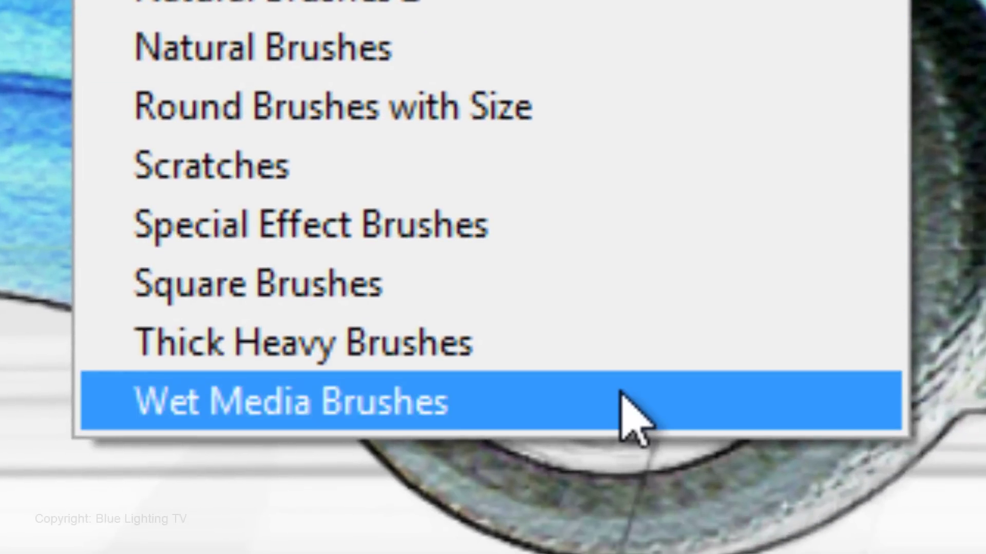
pyautogui.click(621, 400)
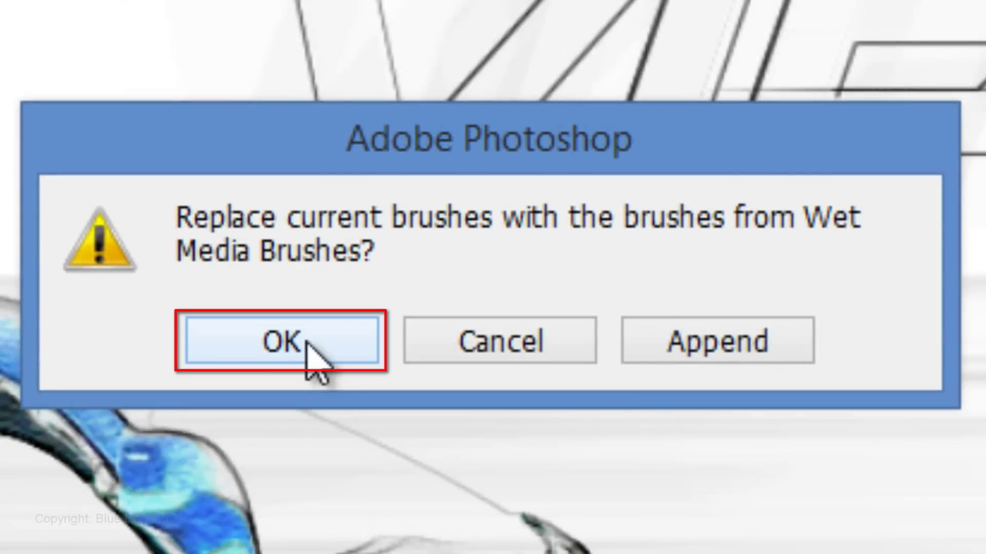
pyautogui.click(282, 341)
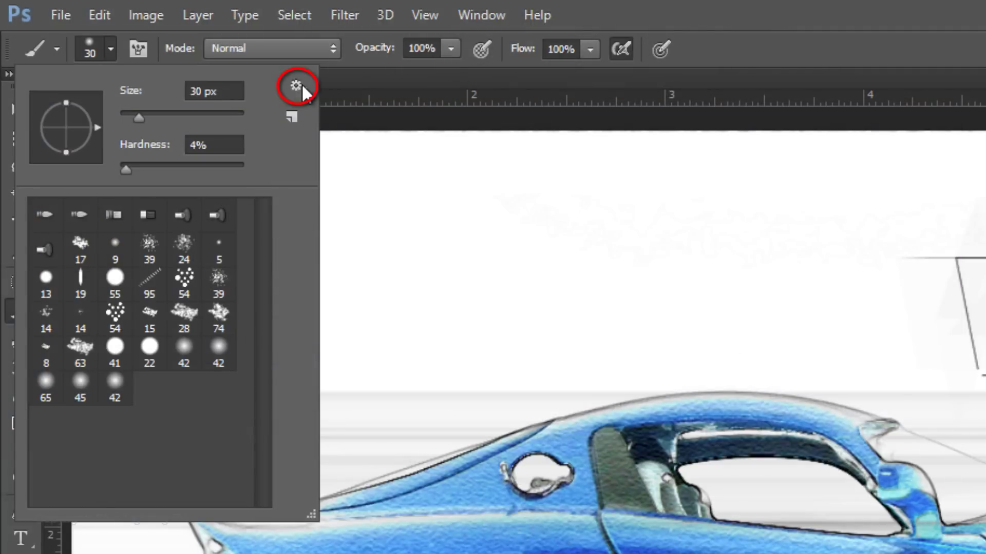
# Show the brush presets as a Large List and pick Watercolor Fat Tip.
pyautogui.click(301, 85)
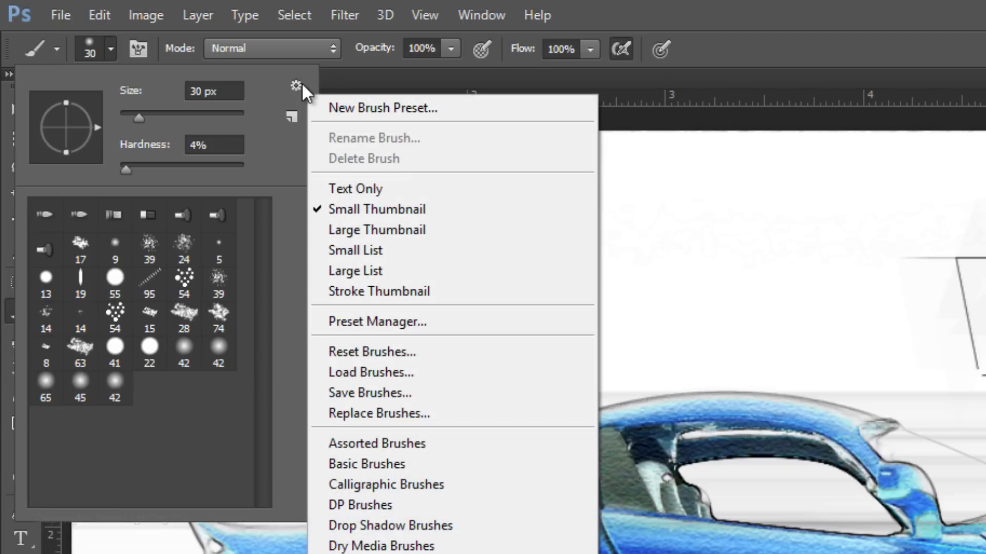
pyautogui.click(426, 269)
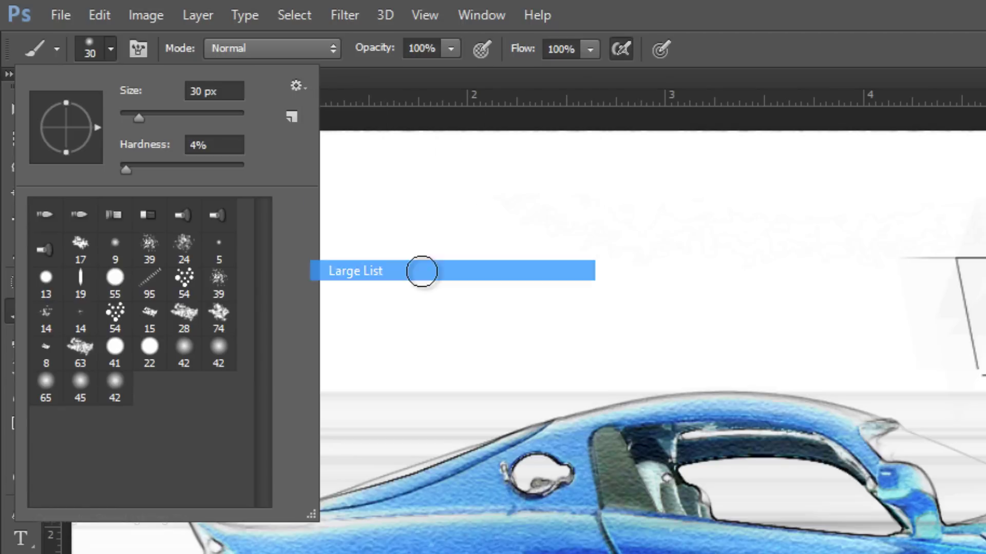
pyautogui.moveTo(260, 245)
pyautogui.mouseDown()
pyautogui.moveTo(246, 378)
pyautogui.moveTo(255, 496)
pyautogui.mouseUp()
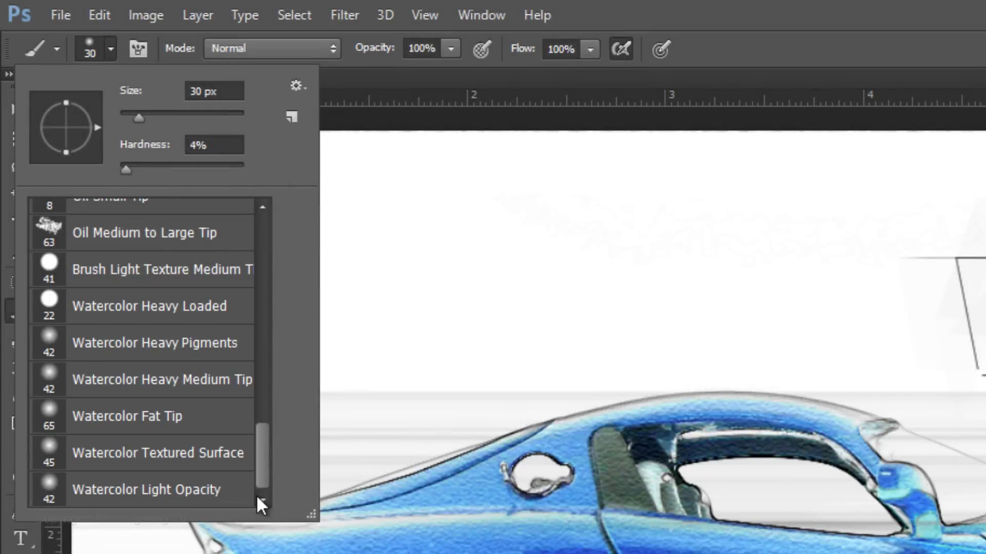
pyautogui.click(193, 424)
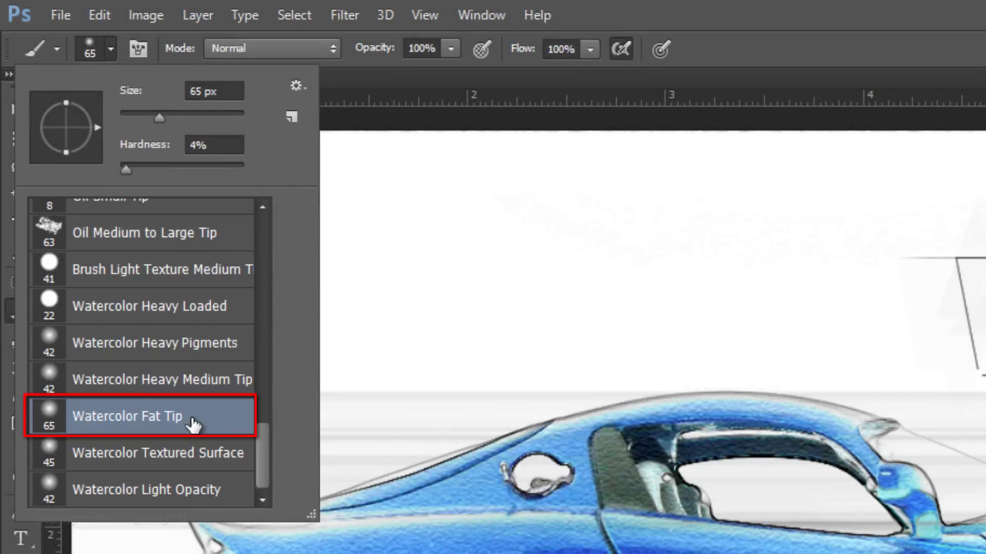
pyautogui.press('Return')
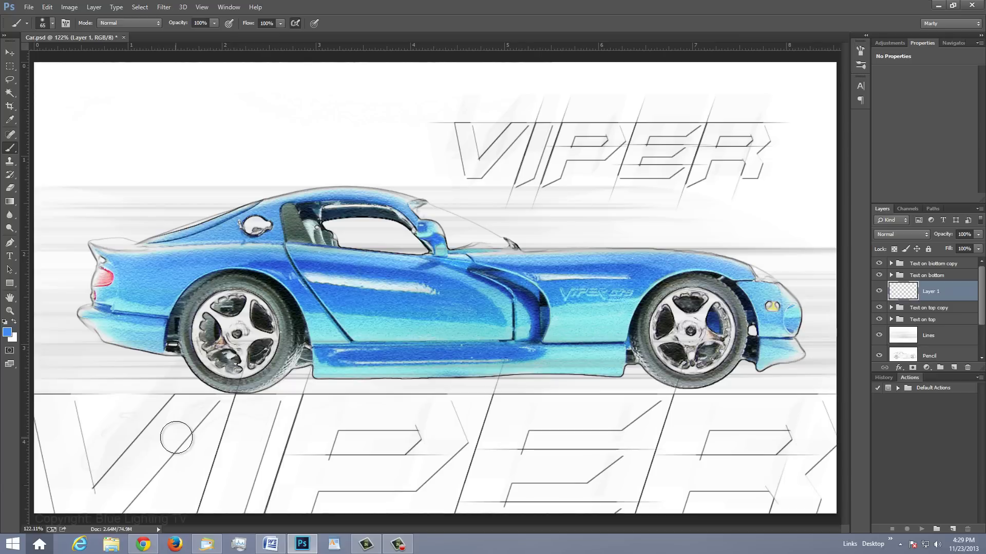
# Enlarge the brush to 300 px and paint two blue strokes across the bottom VIPER text.
pyautogui.press(']')
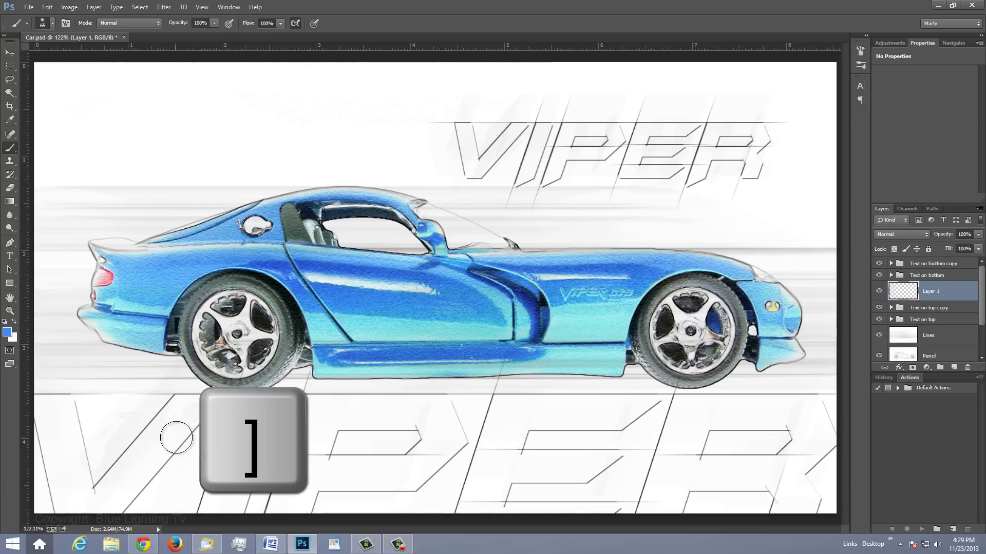
pyautogui.press(']')
pyautogui.press(']')
pyautogui.press(']')
pyautogui.press(']')
pyautogui.press(']')
pyautogui.press(']')
pyautogui.press(']')
pyautogui.press(']')
pyautogui.press(']')
pyautogui.press(']')
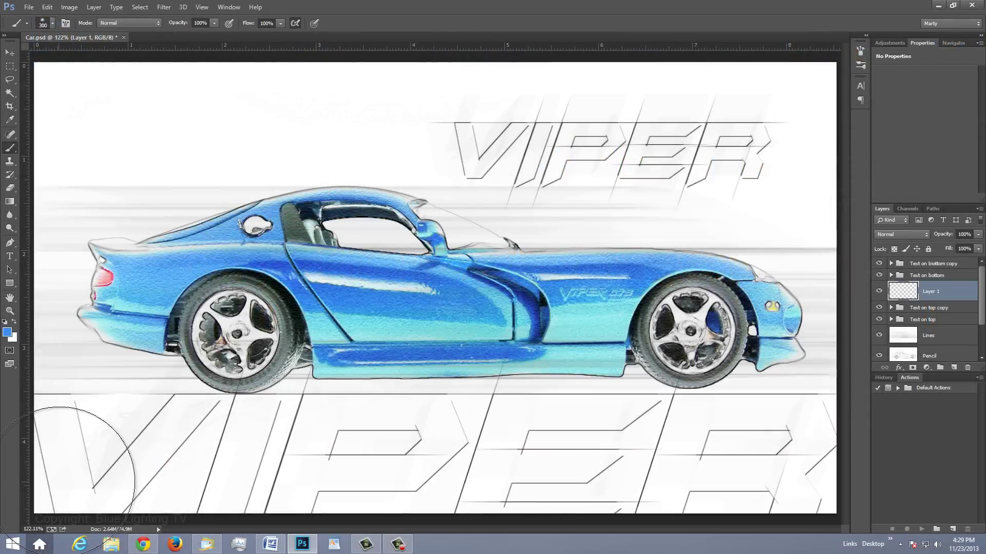
pyautogui.moveTo(103, 462)
pyautogui.mouseDown()
pyautogui.moveTo(445, 493)
pyautogui.moveTo(809, 483)
pyautogui.mouseUp()
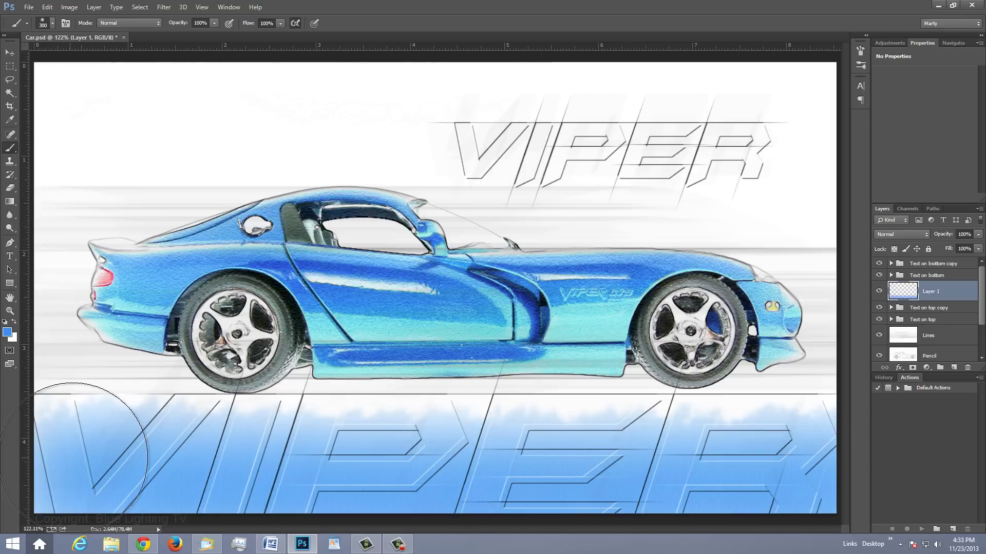
pyautogui.moveTo(75, 454)
pyautogui.mouseDown()
pyautogui.moveTo(536, 469)
pyautogui.moveTo(801, 452)
pyautogui.mouseUp()
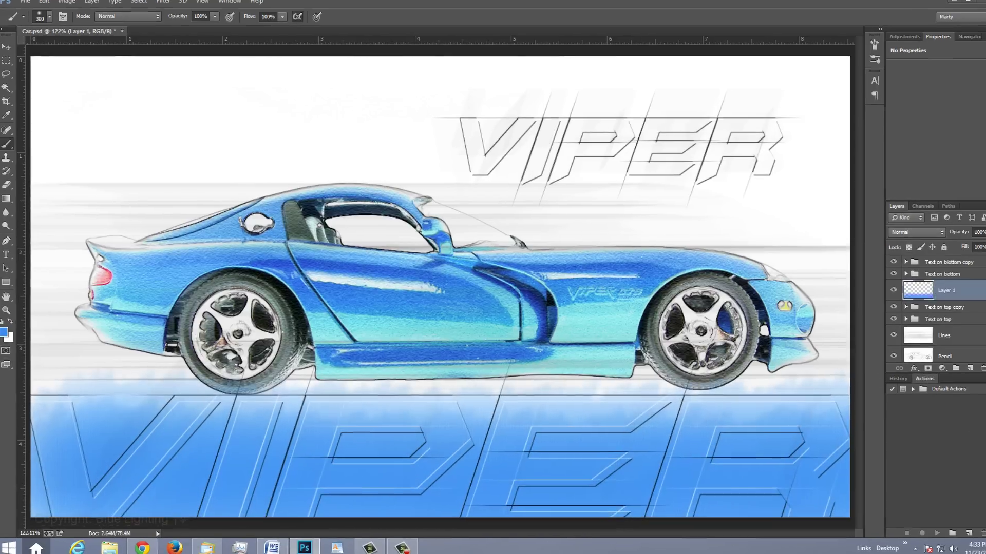